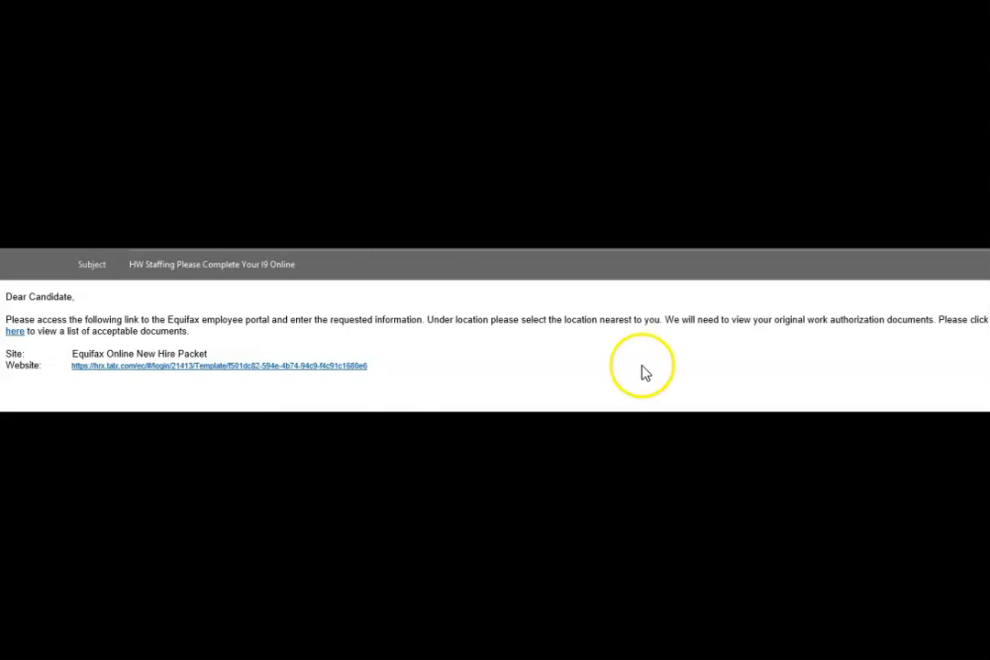
- Follow the Website link in the HW Staffing I9 email to the Equifax Online New Hire Packet
click(78, 366)
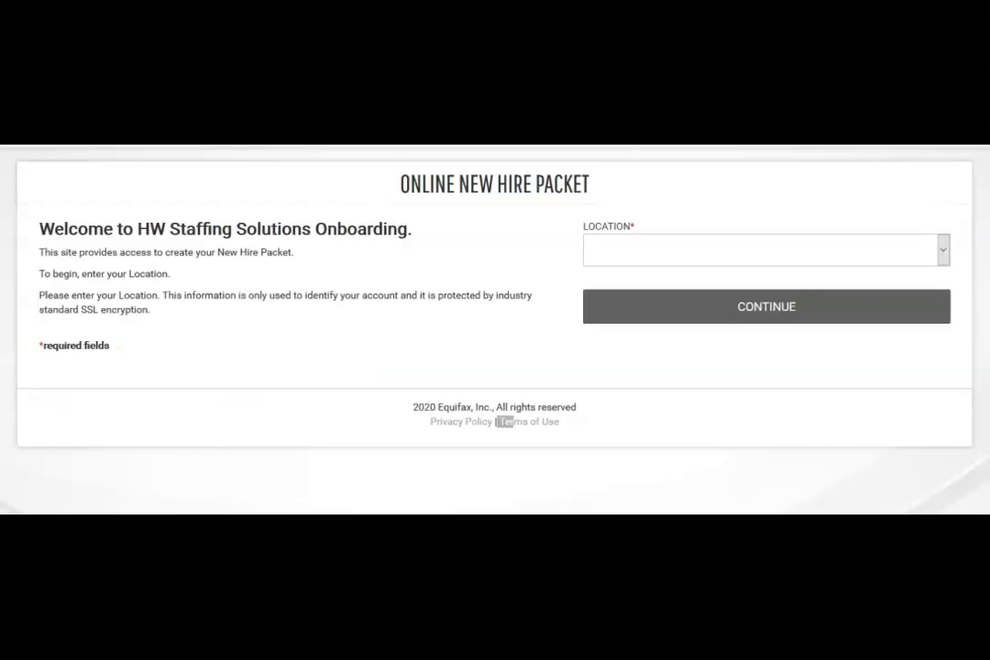
- Choose Waterbury, CT as the location and continue into the packet
click(943, 250)
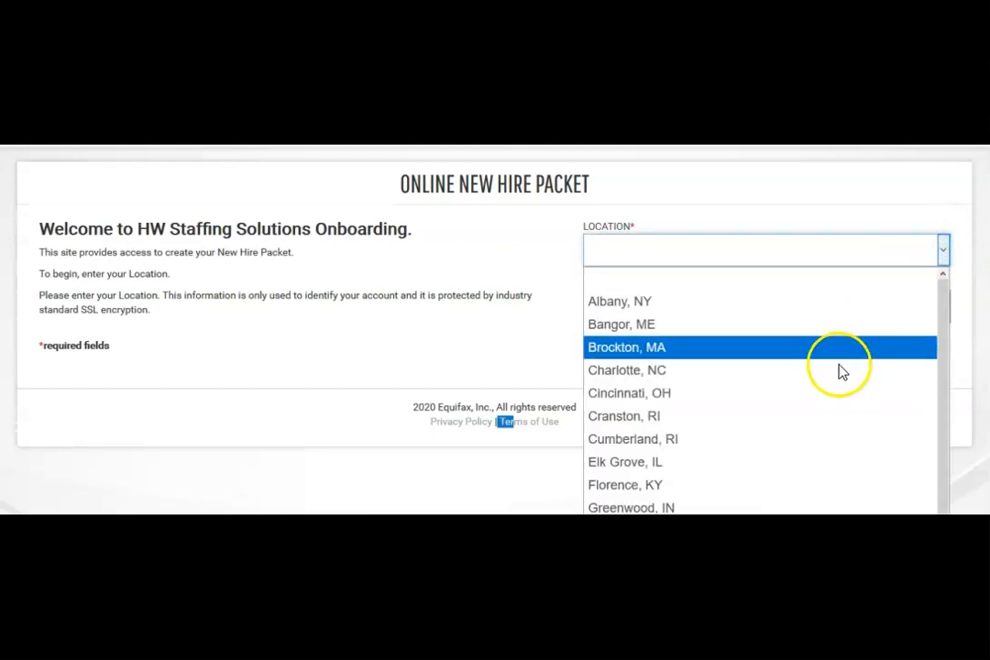
drag(940, 441, 938, 596)
click(641, 646)
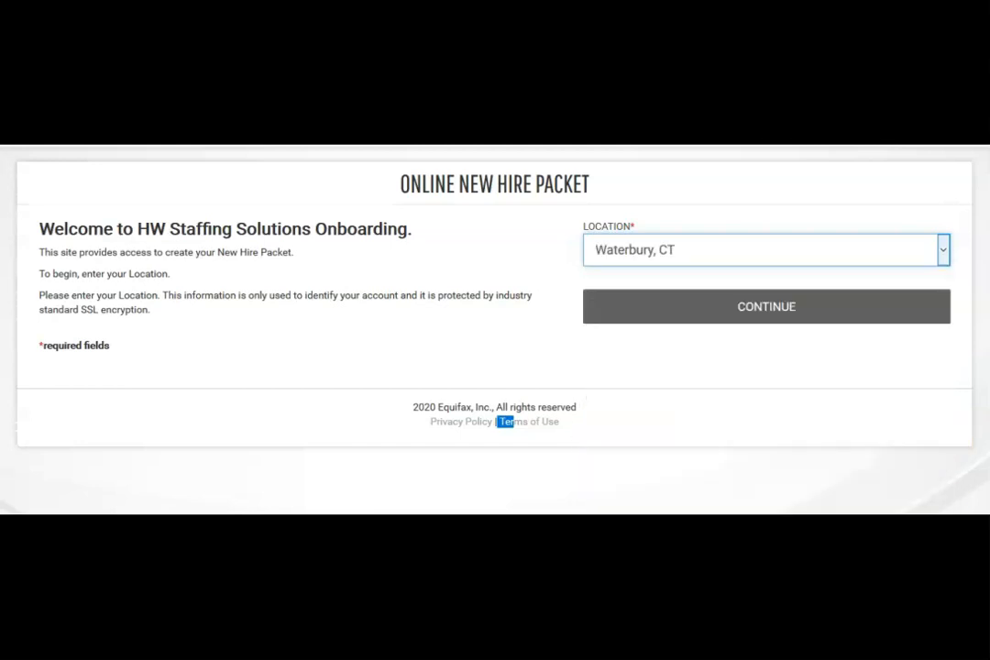
click(736, 316)
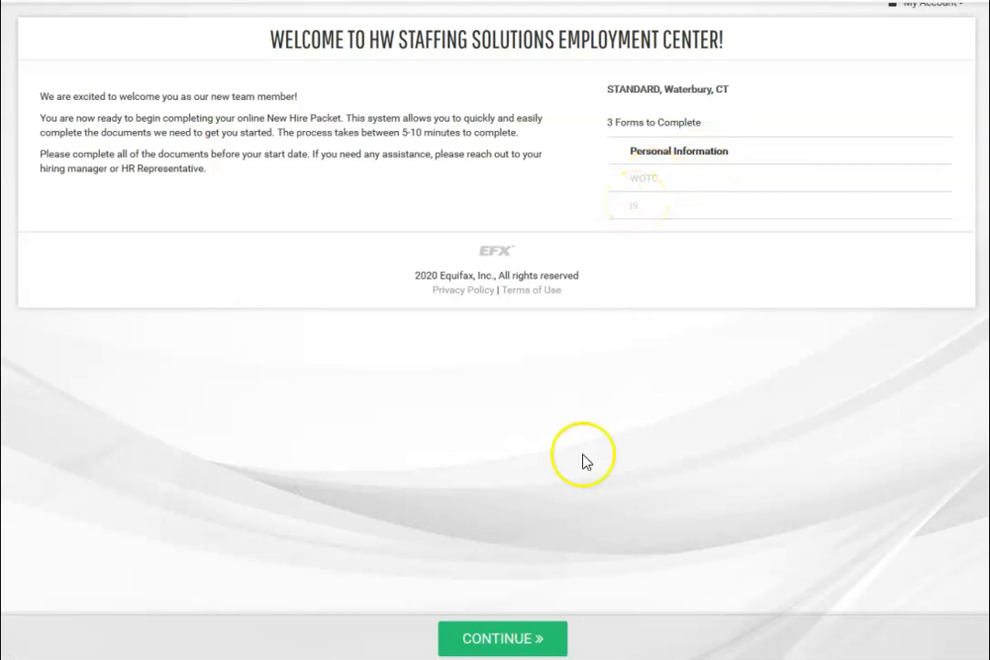
- Continue past the three-form welcome page to the Personal Information form
click(502, 639)
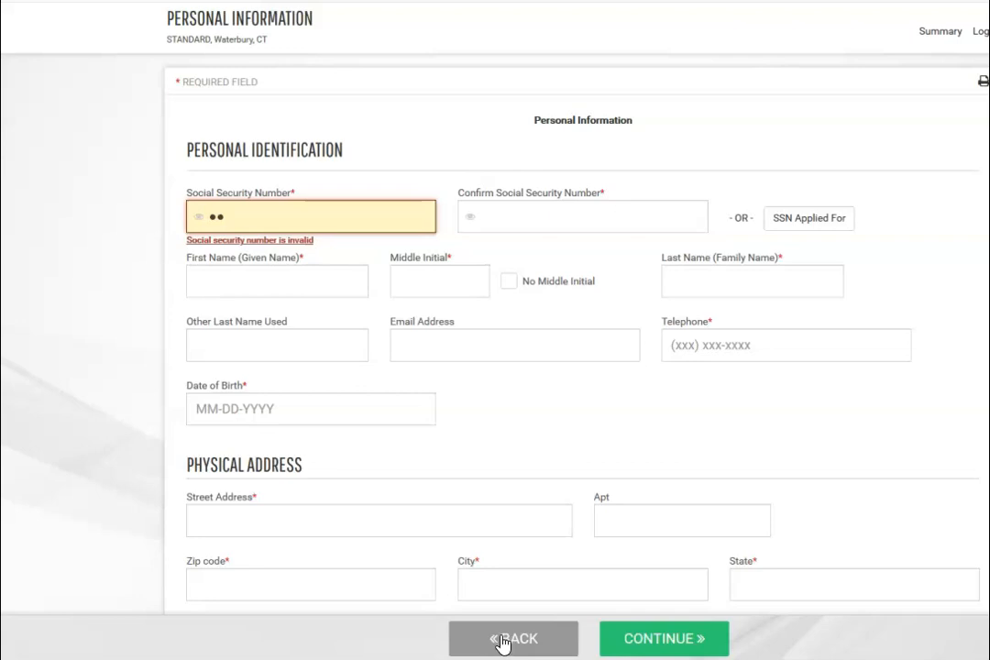
- Enter the Social Security Number in both SSN fields and check the SSN Applied For help
click(259, 212)
key(BackSpace)
key(BackSpace)
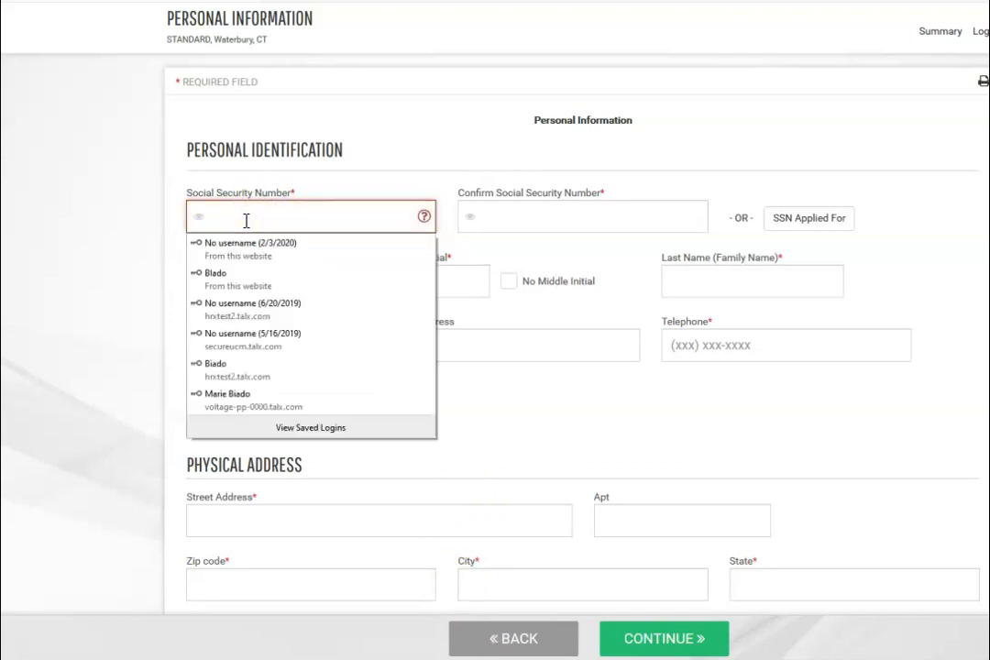
text(••••••••)
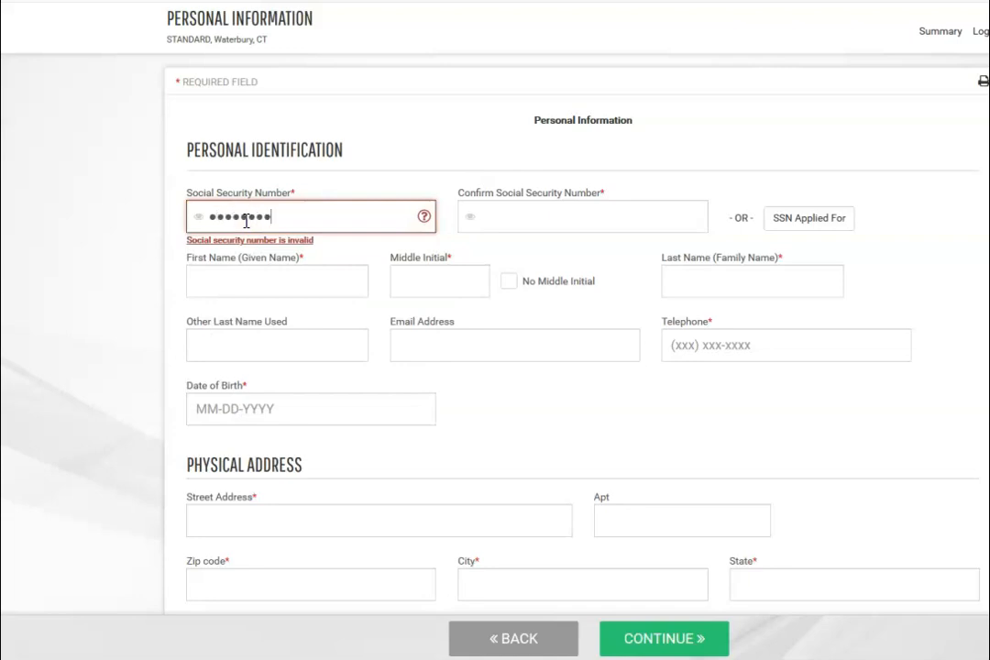
text(•)
key(Tab)
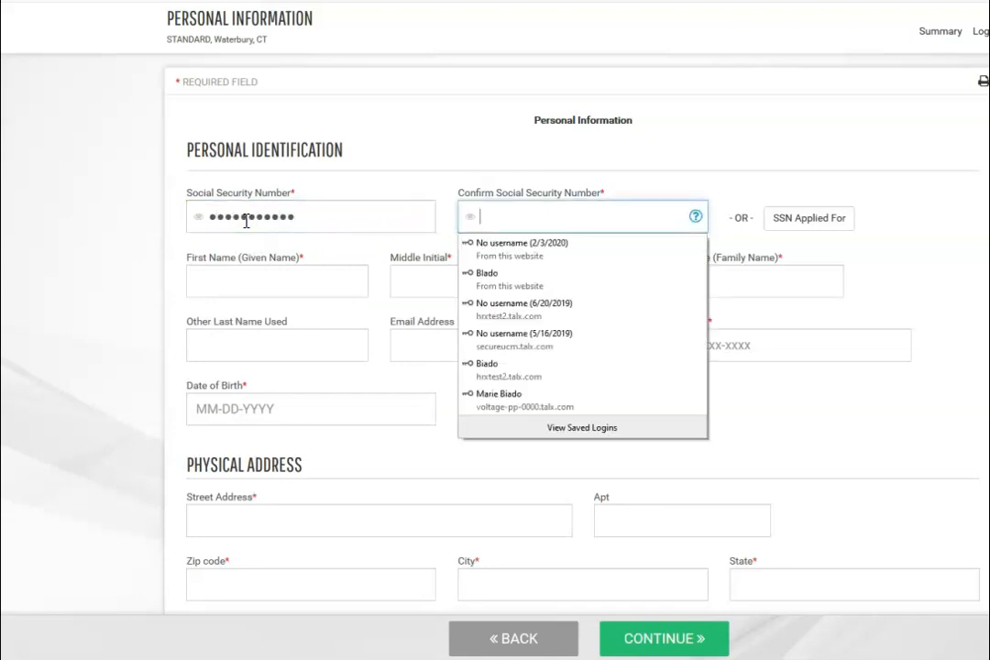
text(•••••••••)
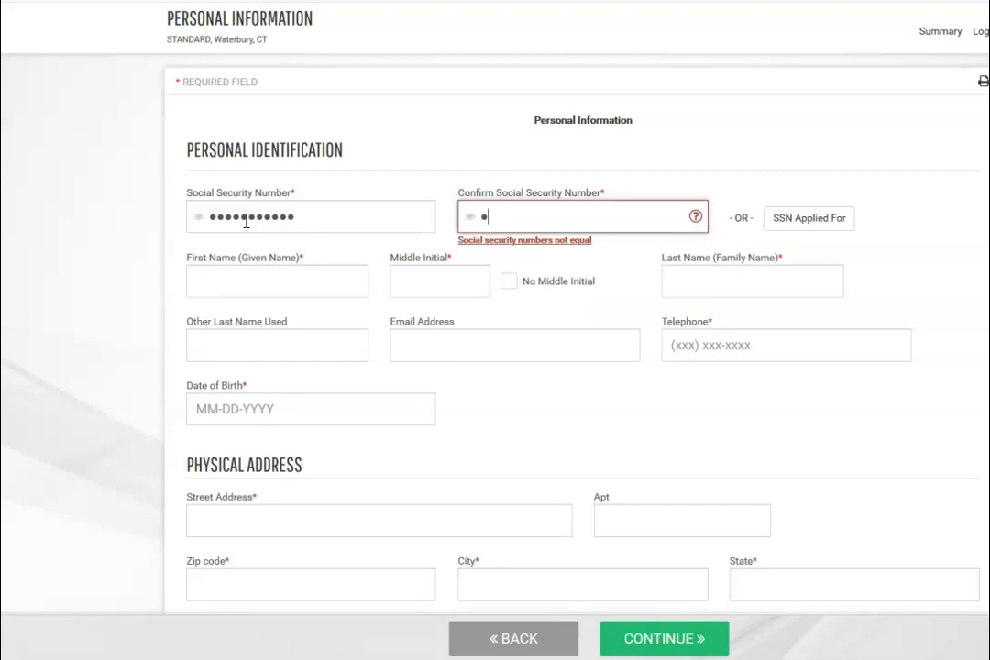
text(••)
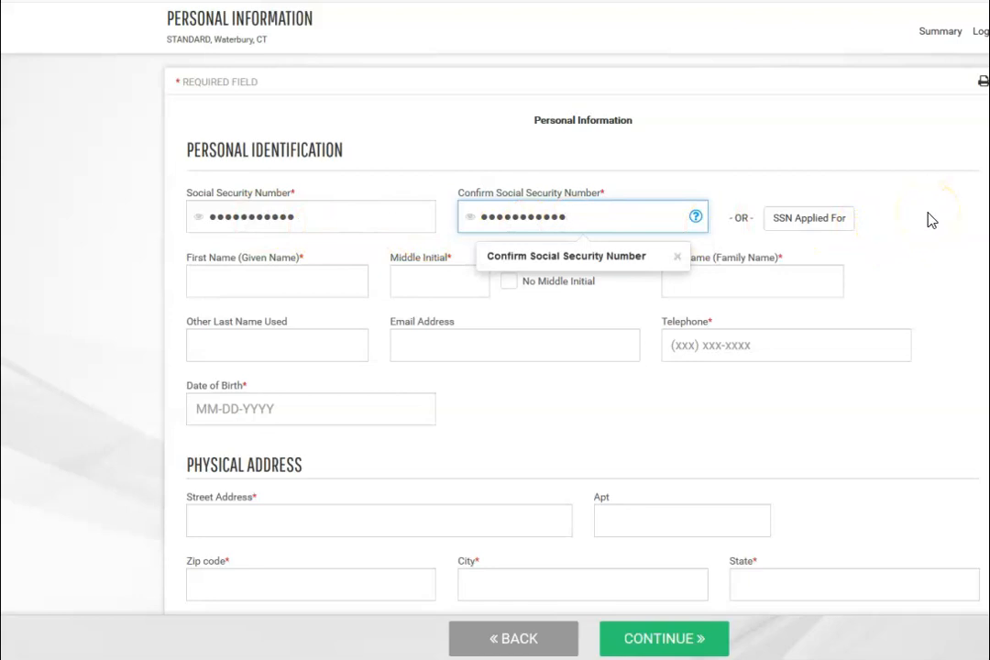
click(851, 226)
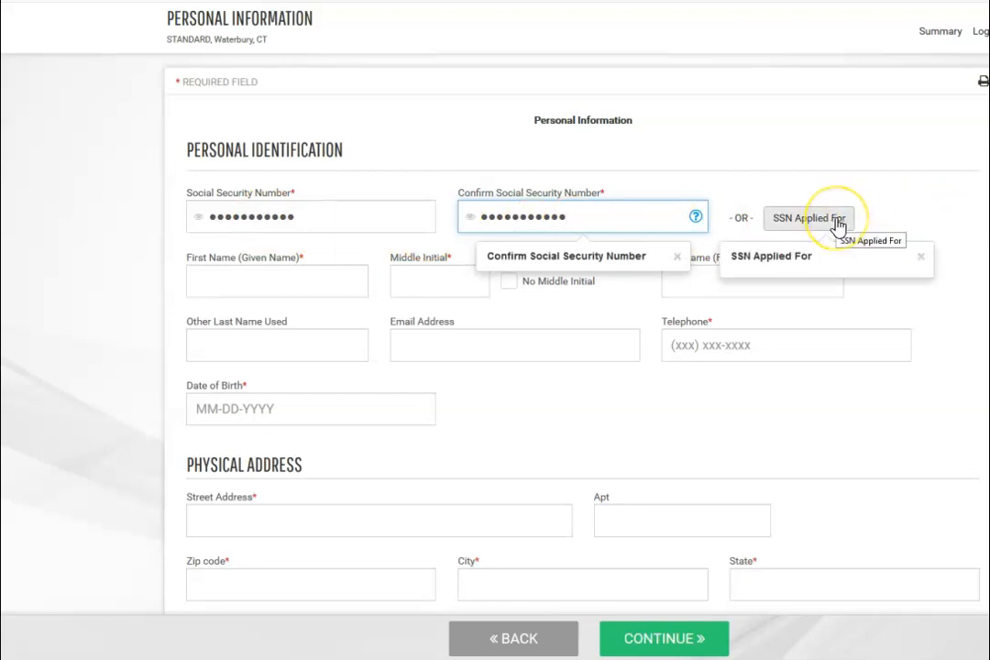
click(697, 216)
- Fill in the employee's first name, middle initial and last name
click(246, 277)
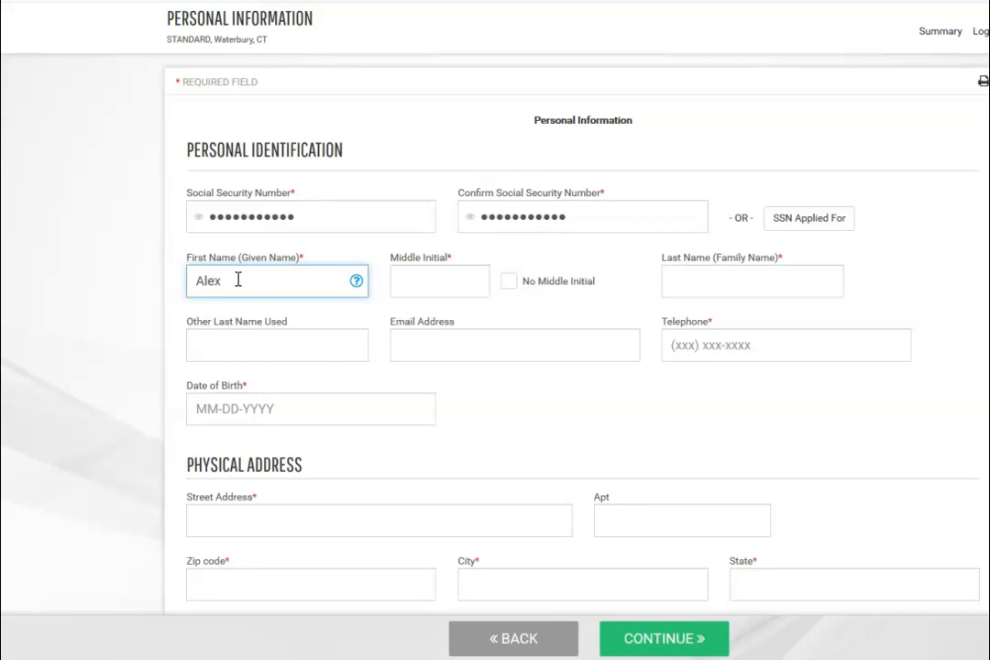
click(415, 279)
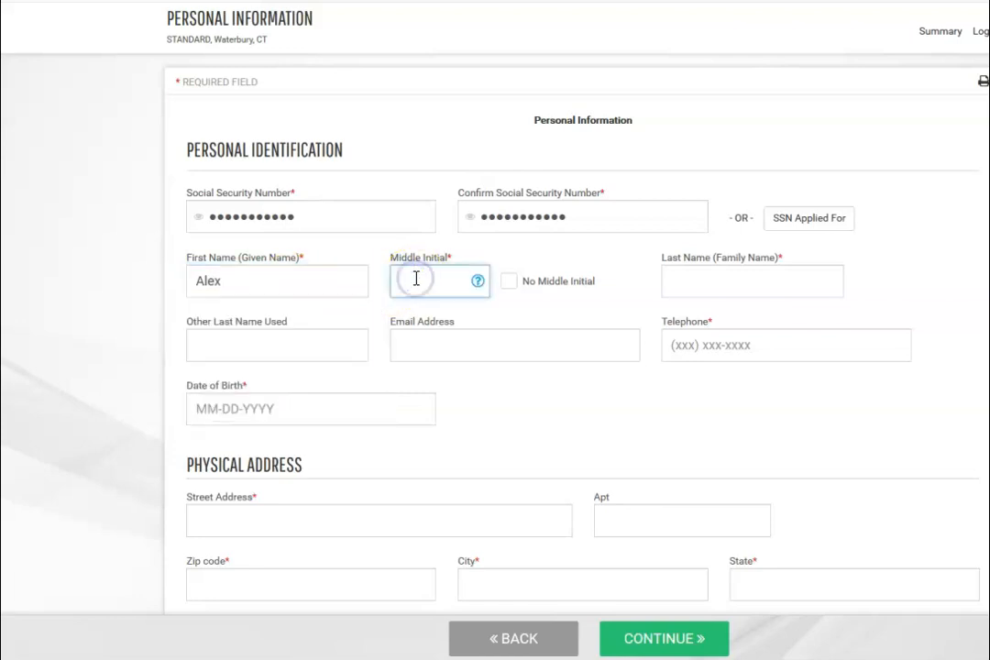
click(511, 287)
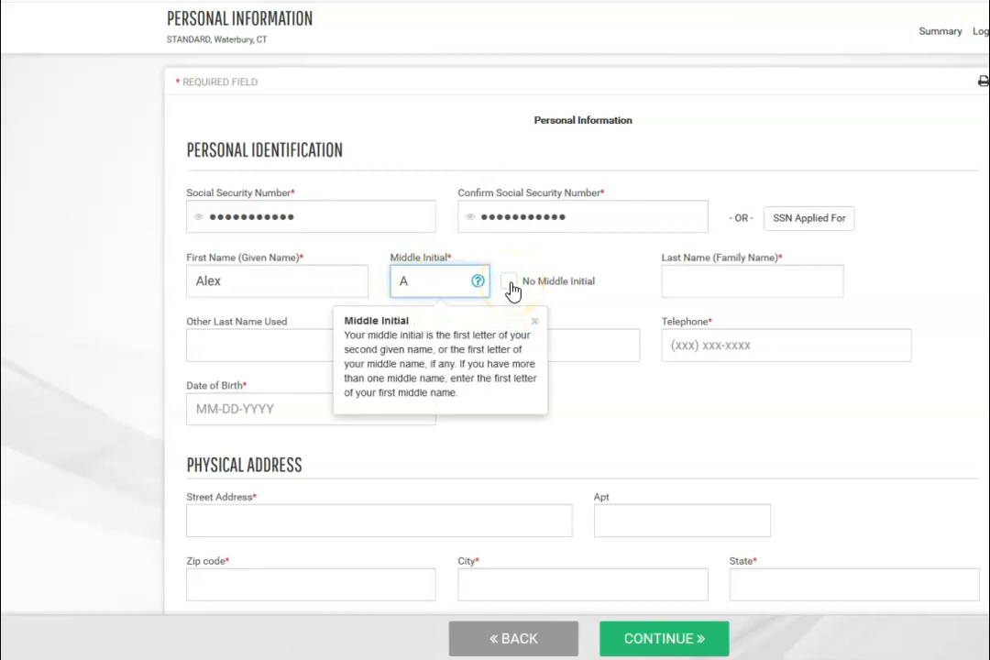
text(A)
click(683, 281)
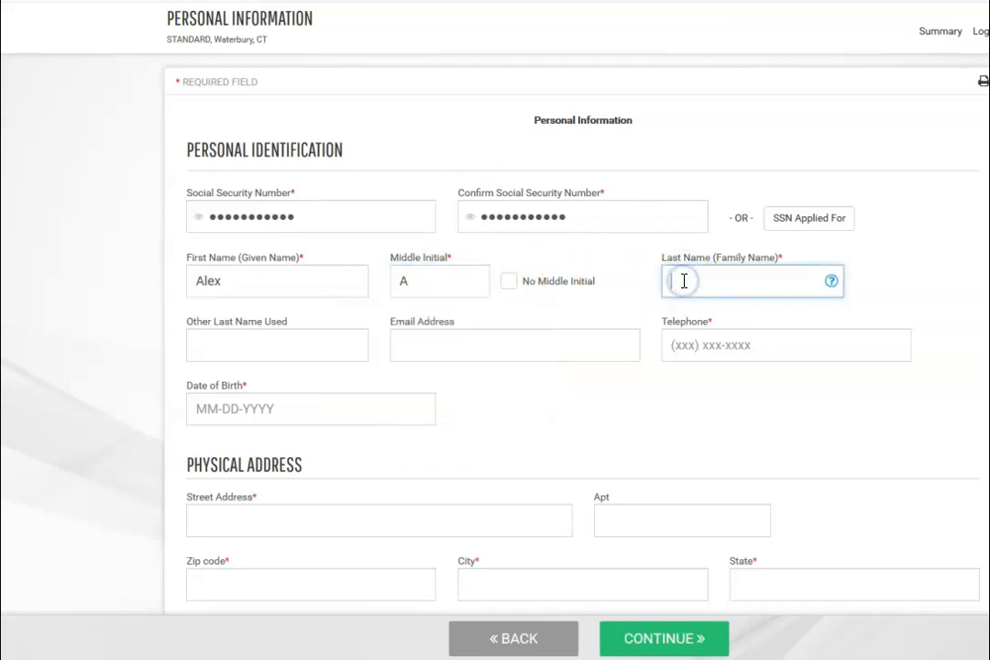
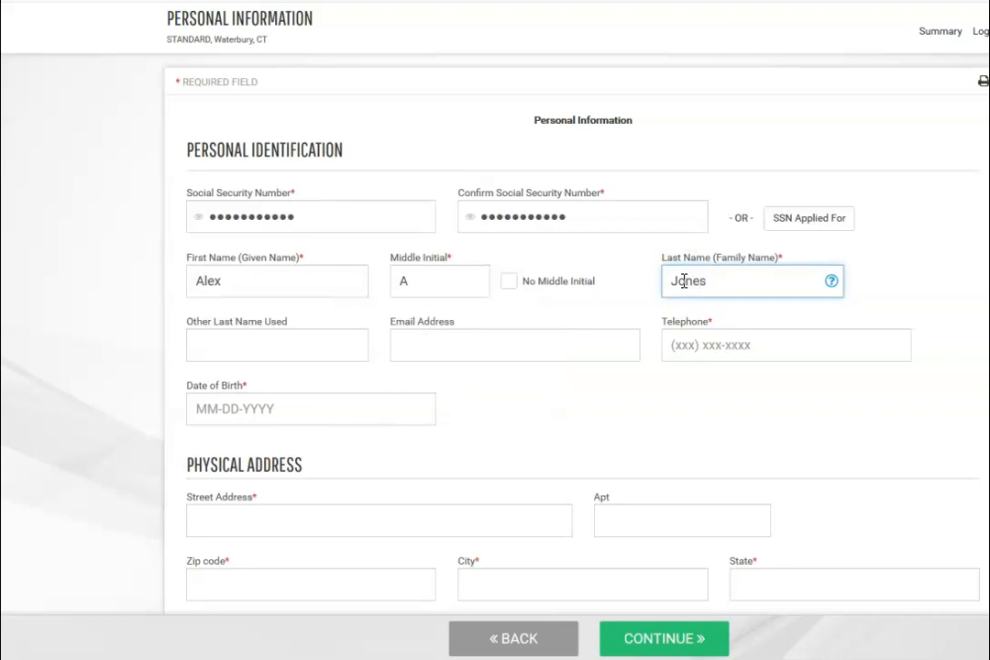
- Enter the employee's telephone number and date of birth
click(265, 345)
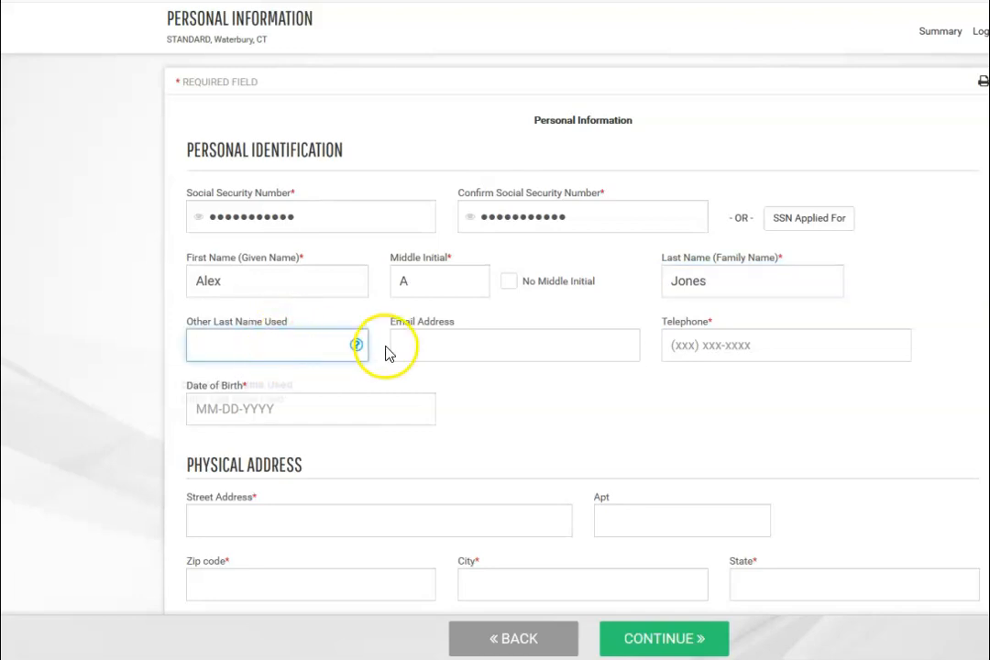
click(427, 347)
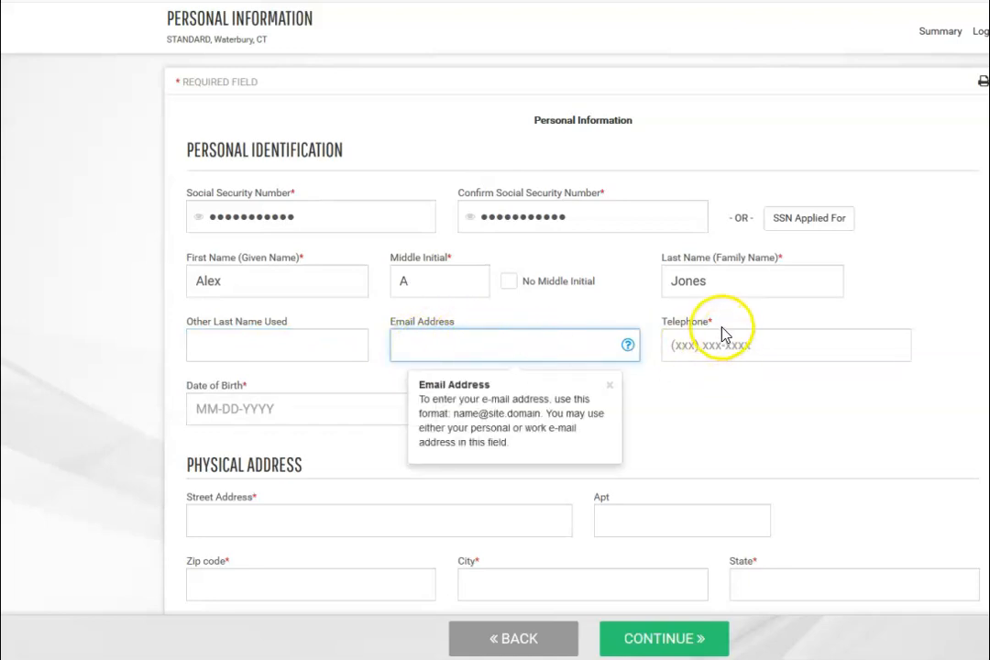
click(682, 346)
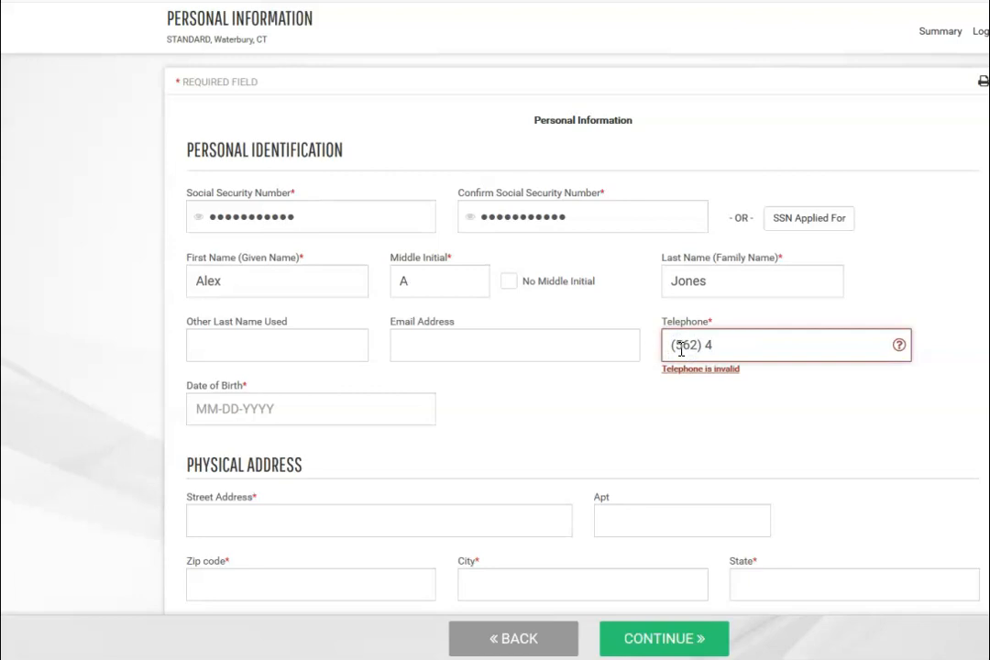
click(673, 345)
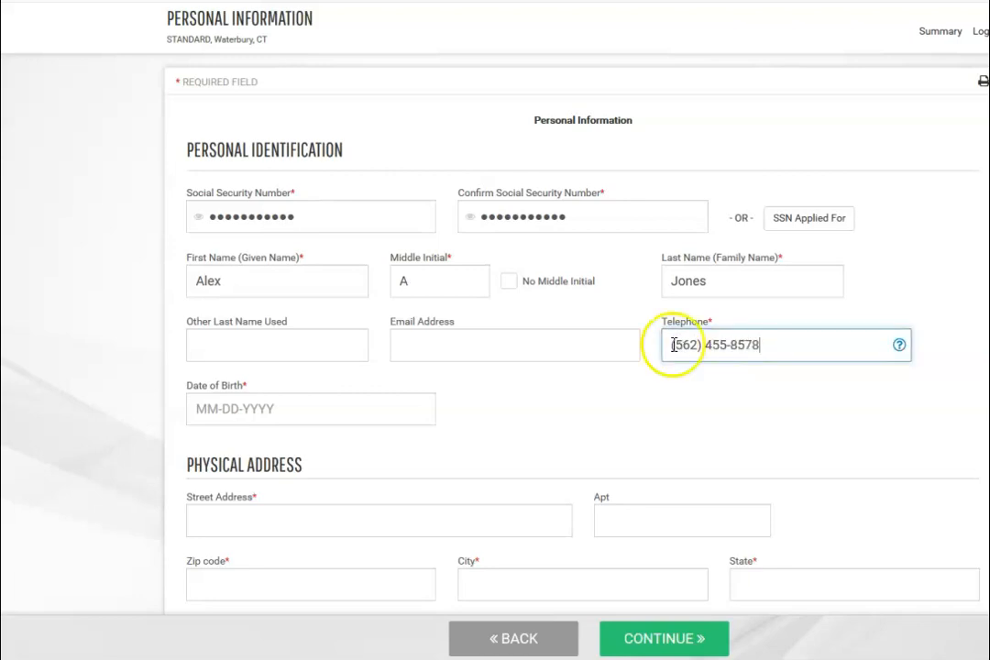
click(198, 409)
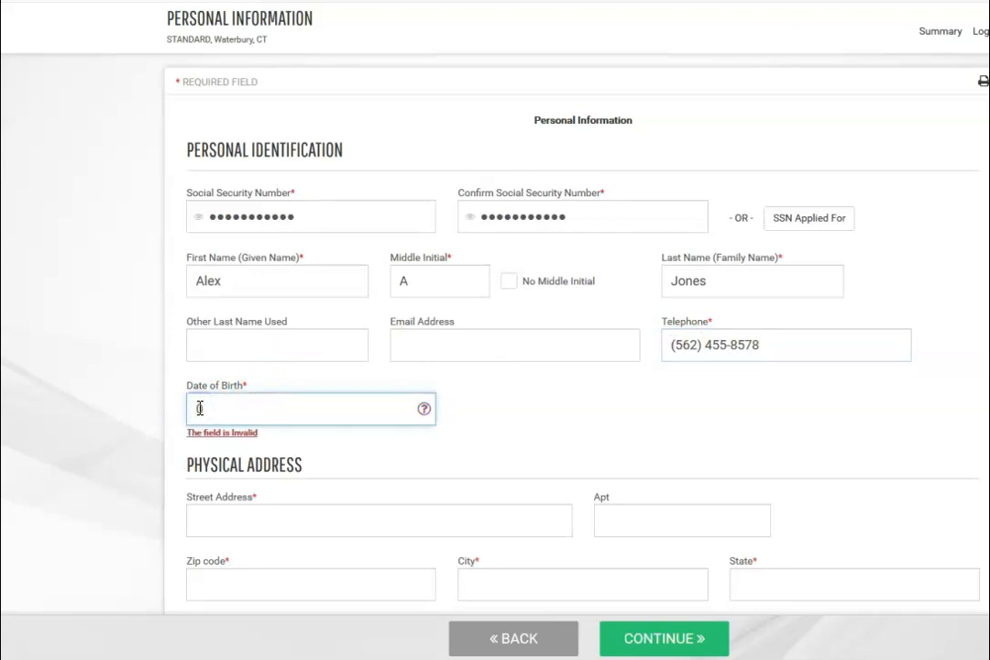
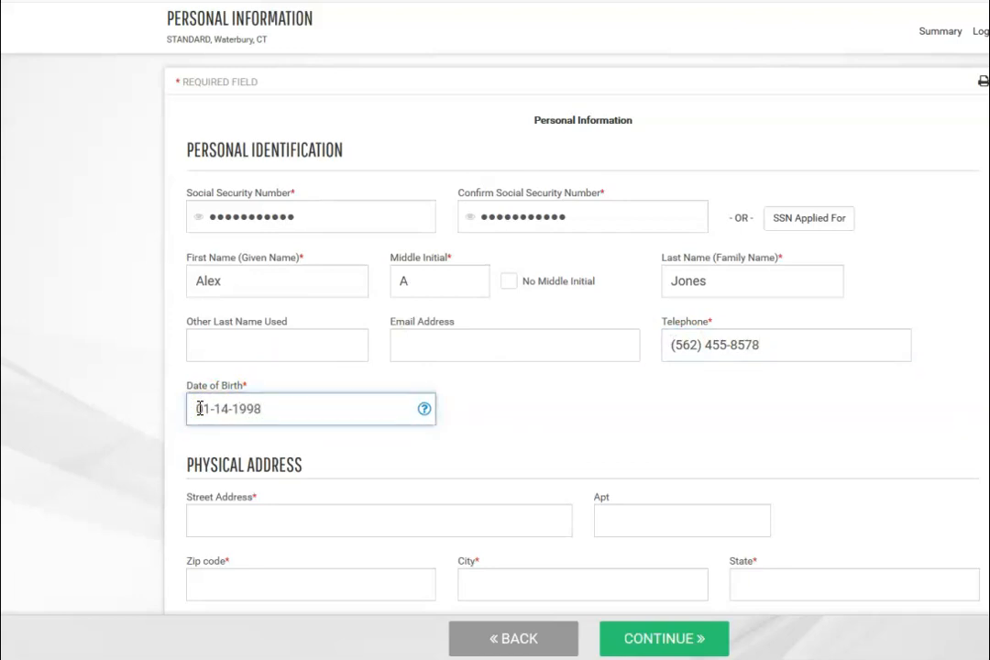
- Enter the home street address and zip code so city, state and county auto-fill
click(213, 524)
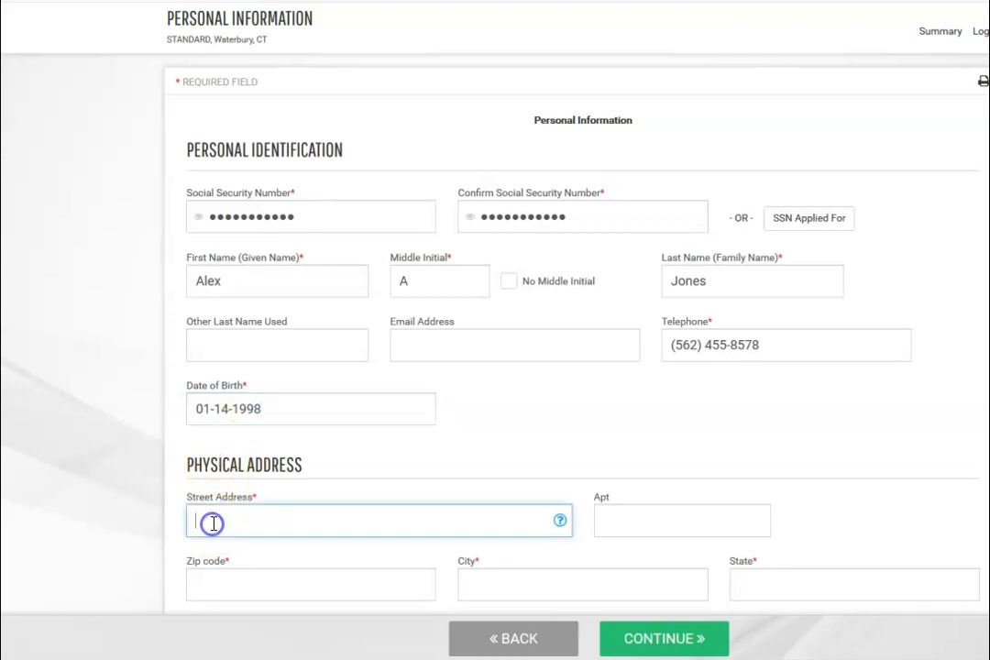
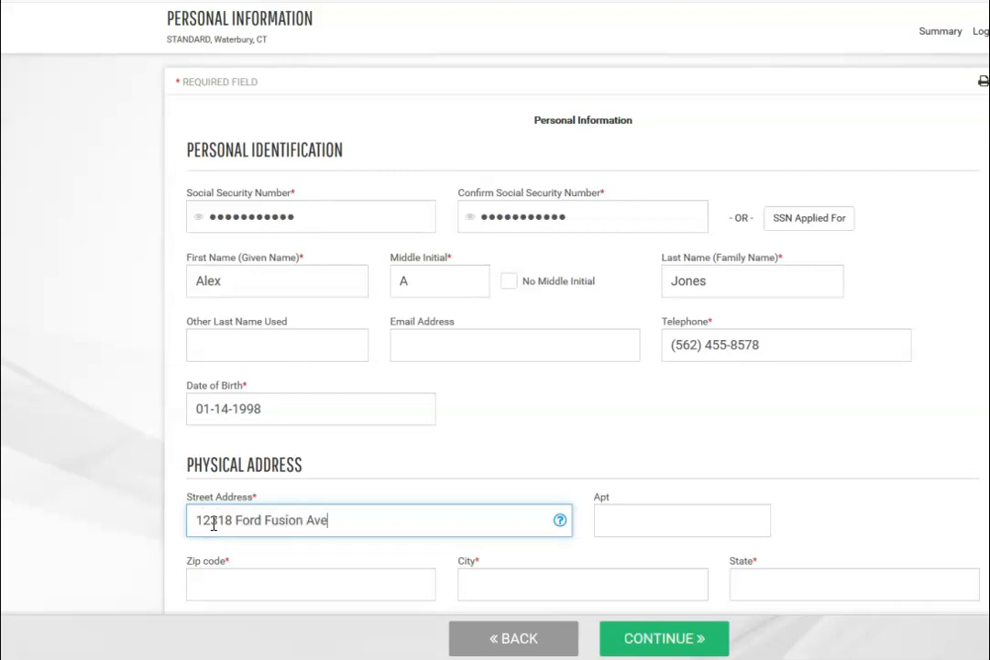
scroll(634, 515, down, 3)
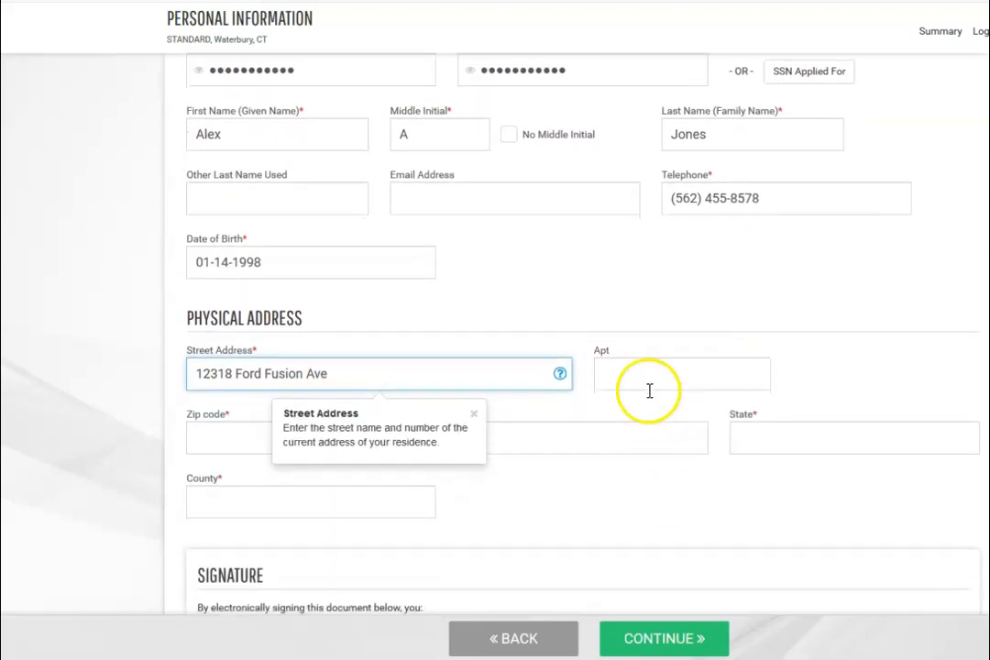
click(214, 444)
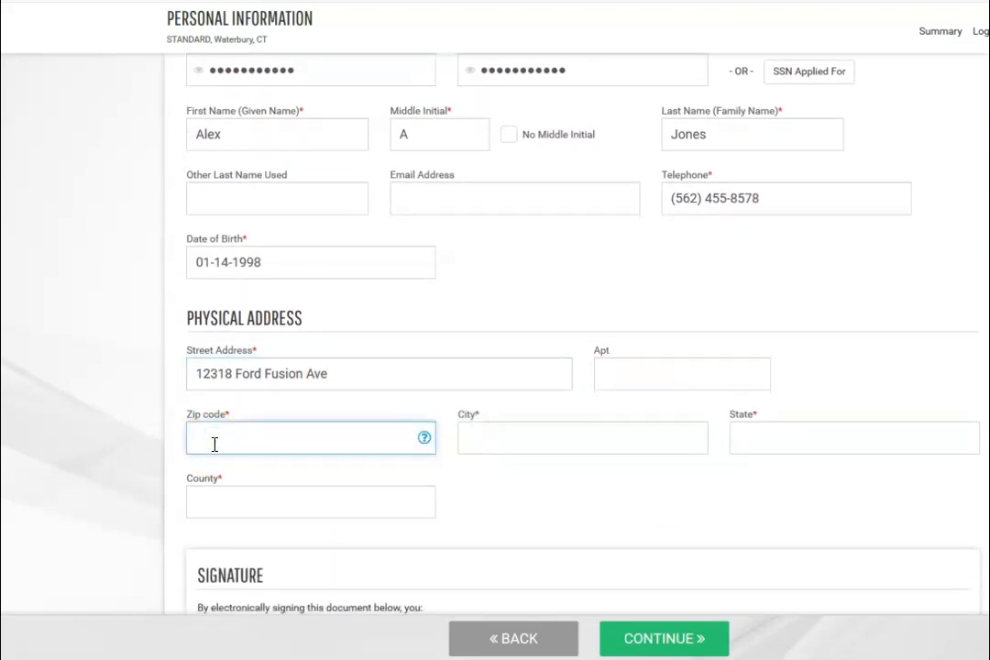
text(91710)
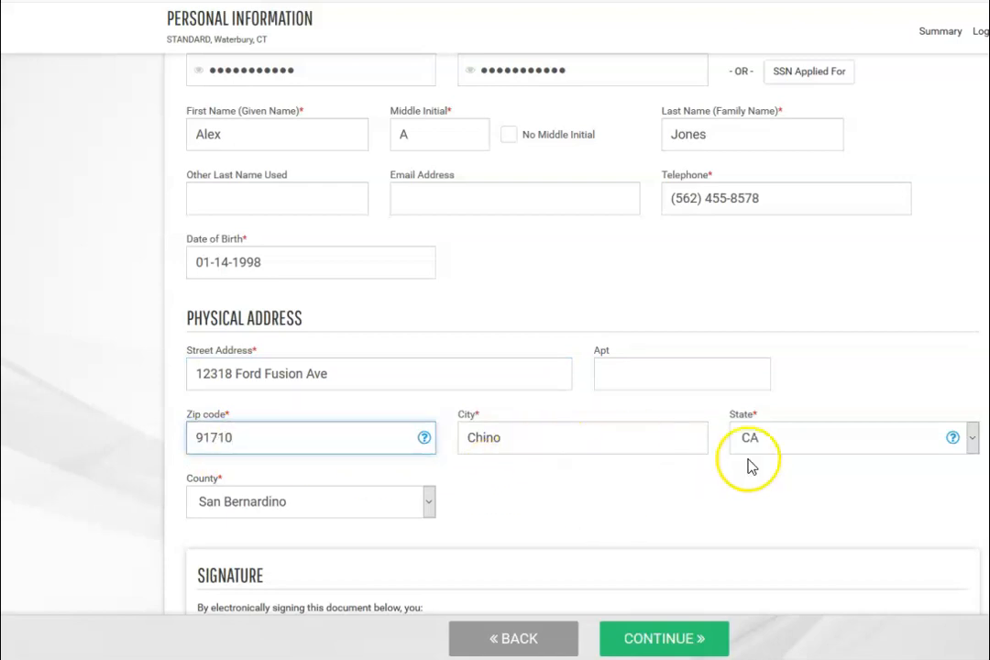
- Put the employee's initials in the Signature box and submit the personal information
scroll(487, 495, down, 2)
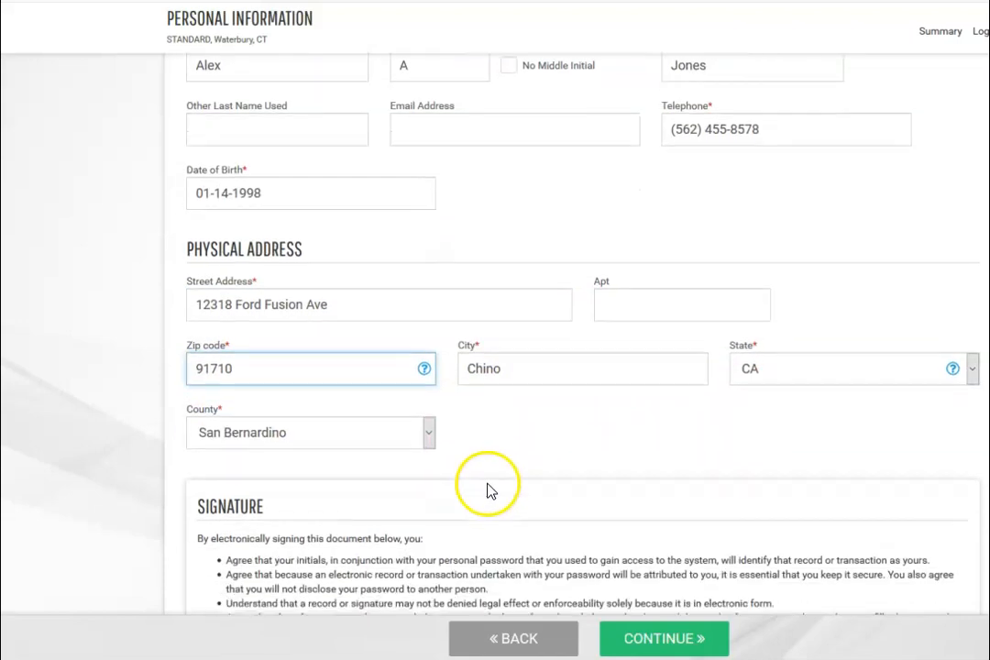
scroll(487, 492, down, 1)
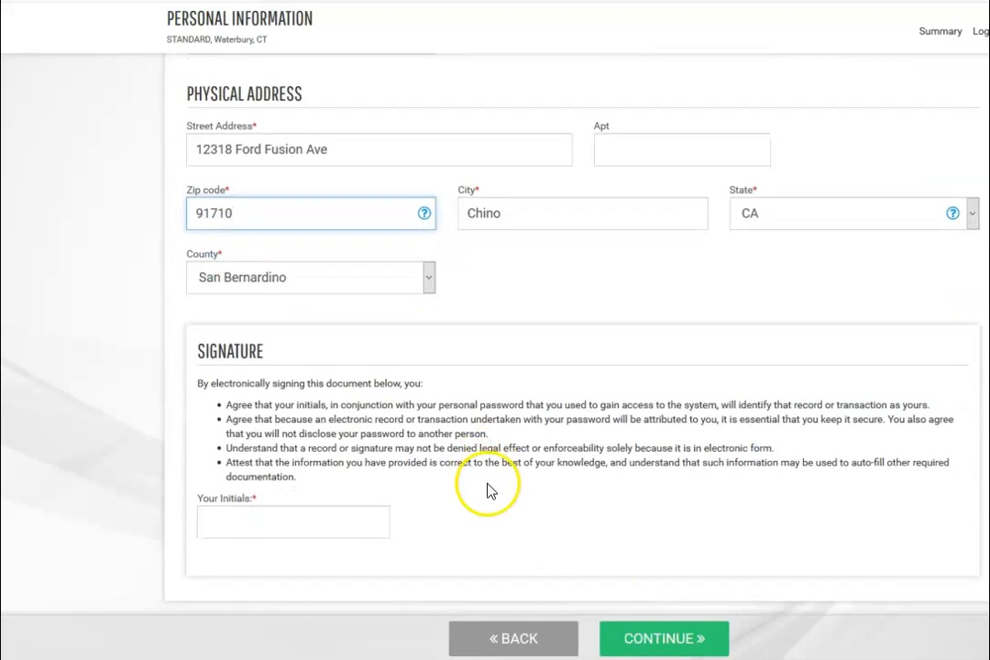
click(230, 519)
text(AJ)
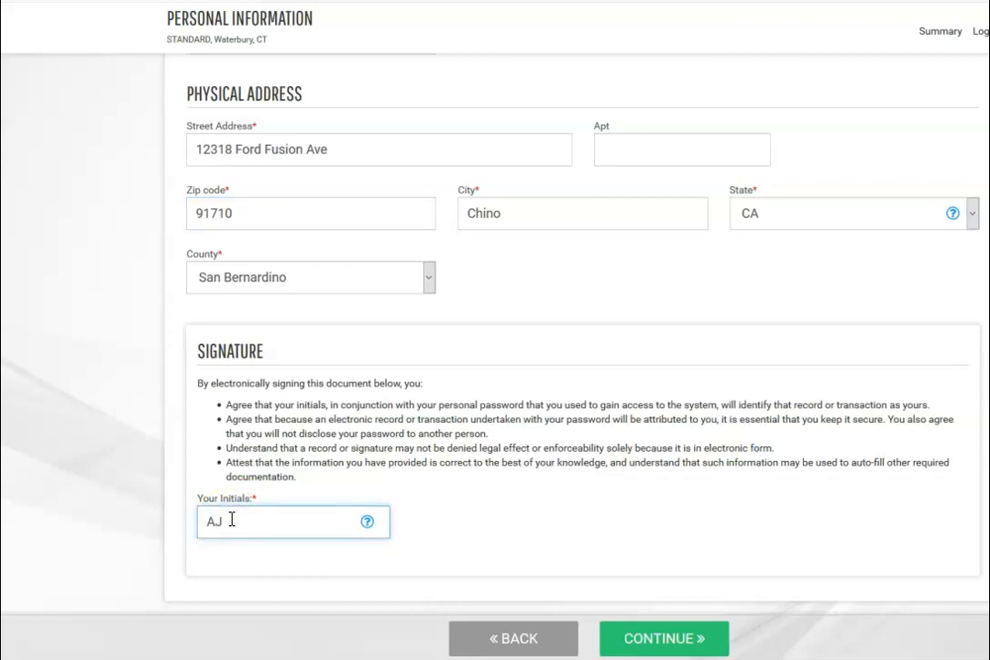
click(658, 639)
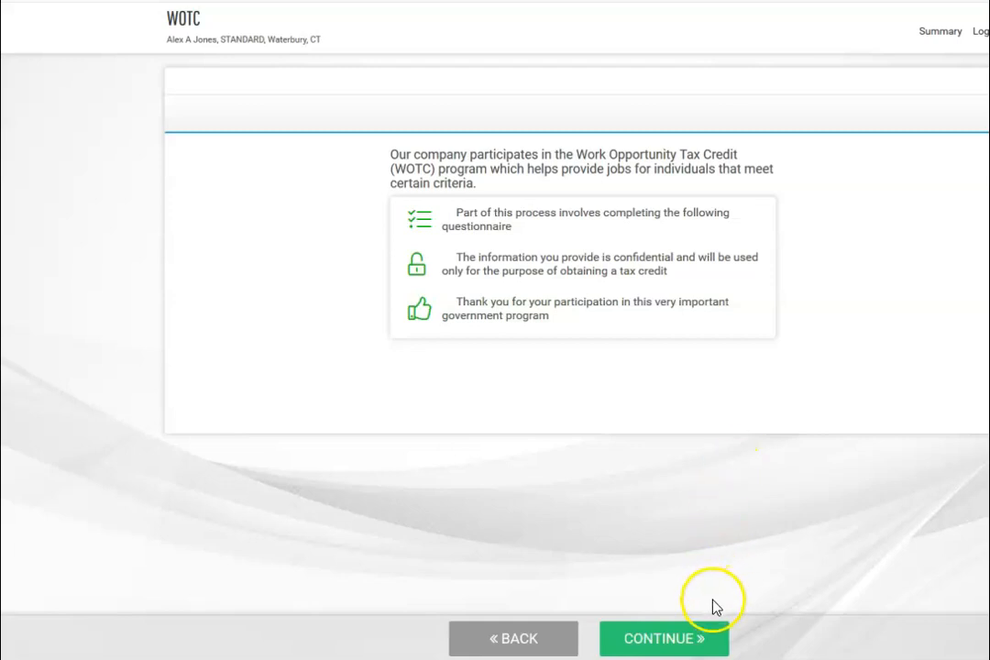
- Start the WOTC questionnaire and answer No to all six screening questions
click(670, 641)
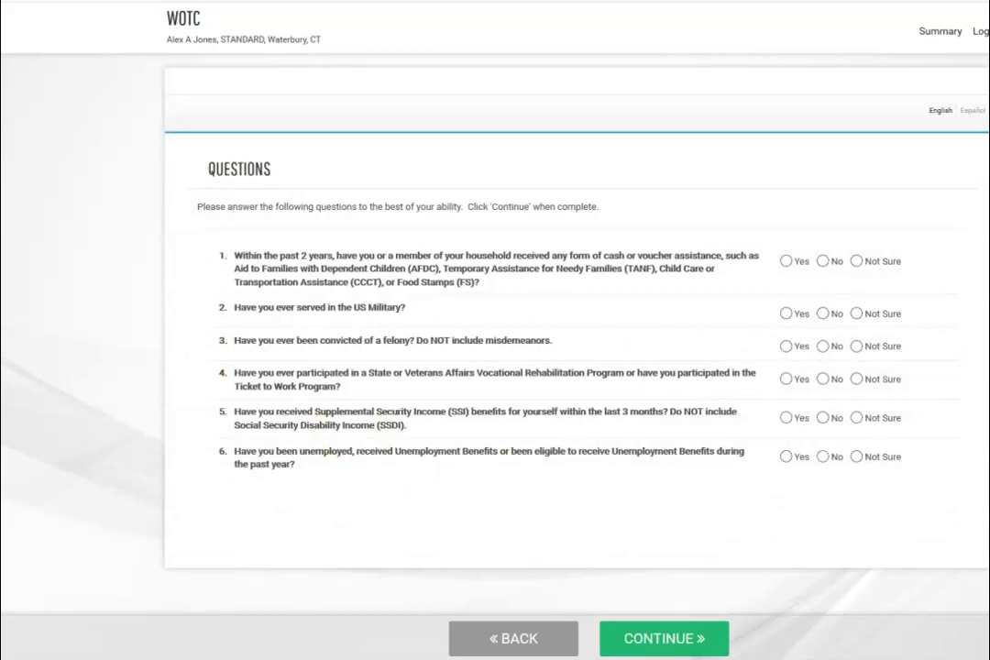
click(823, 263)
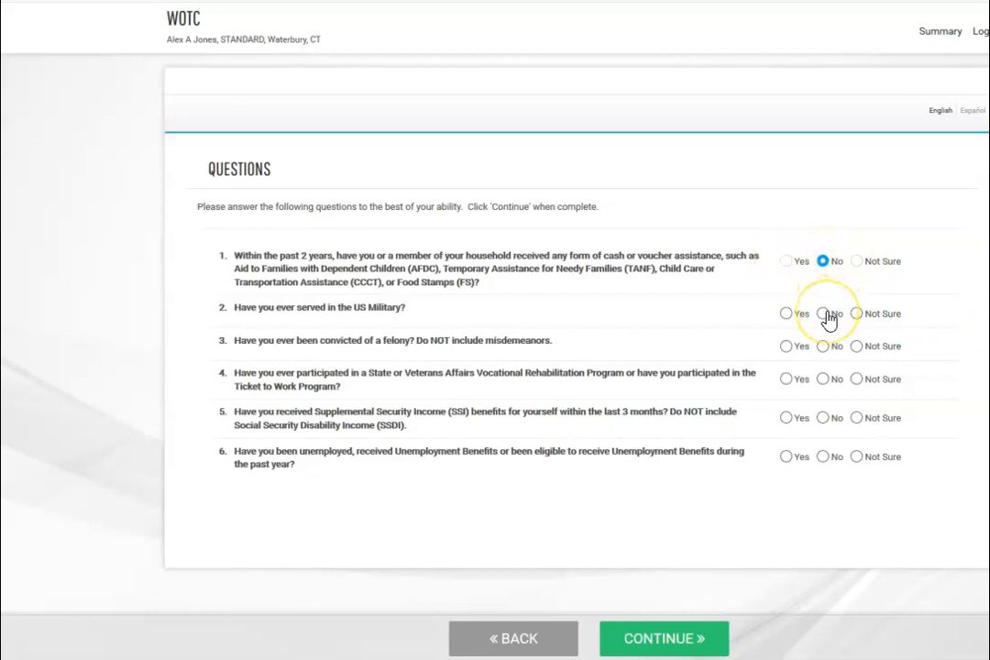
click(825, 313)
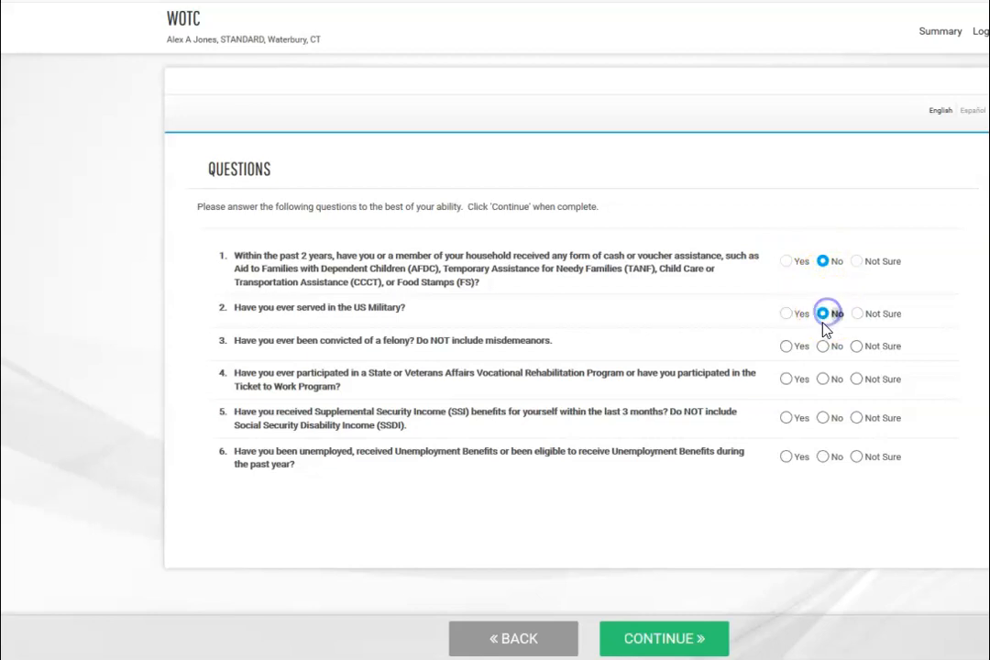
click(825, 348)
click(823, 379)
click(823, 417)
click(823, 458)
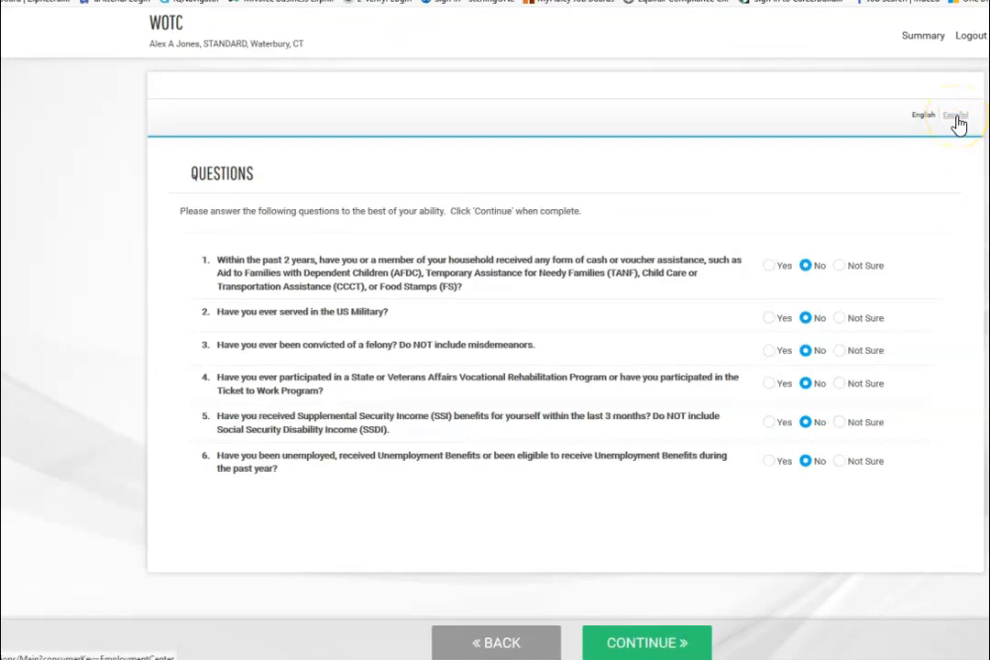
- Toggle the questions to Español and back, re-answer all six No, and continue to review
click(956, 117)
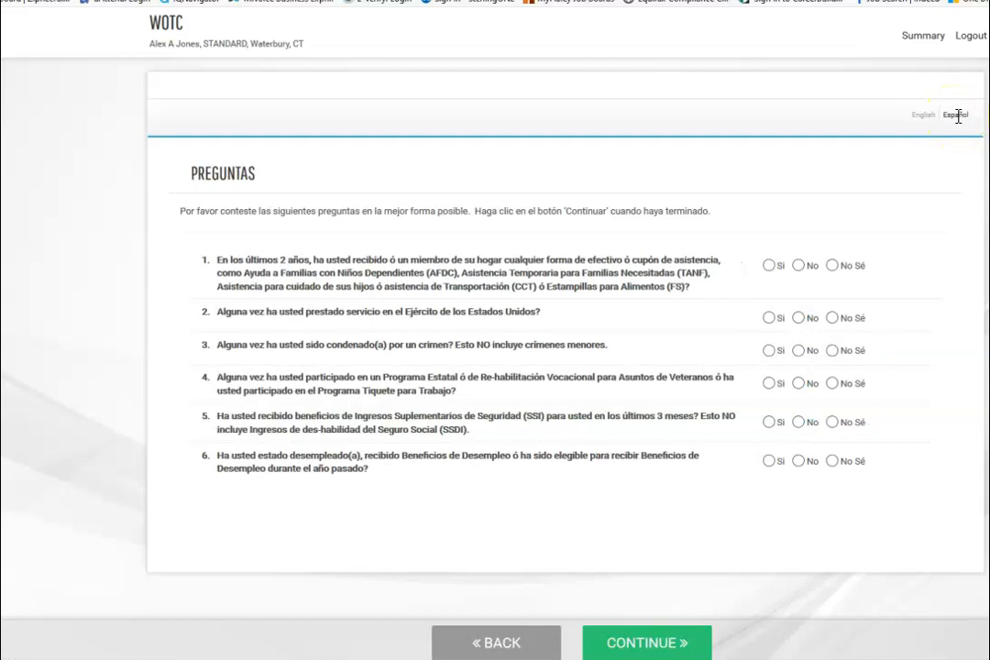
click(923, 117)
click(804, 265)
click(804, 317)
click(805, 350)
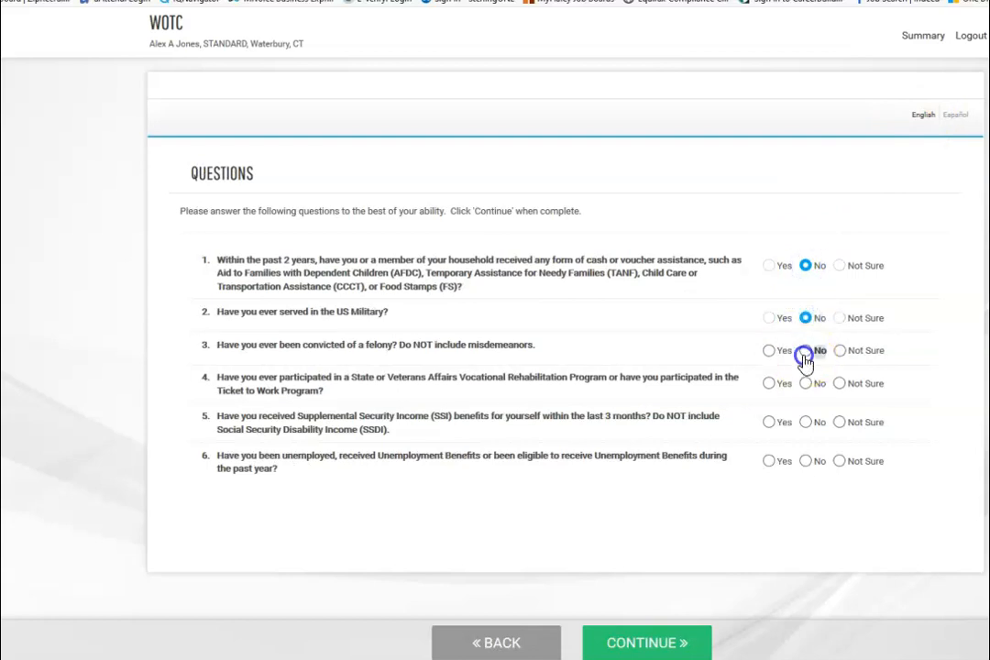
click(805, 383)
click(804, 421)
click(805, 460)
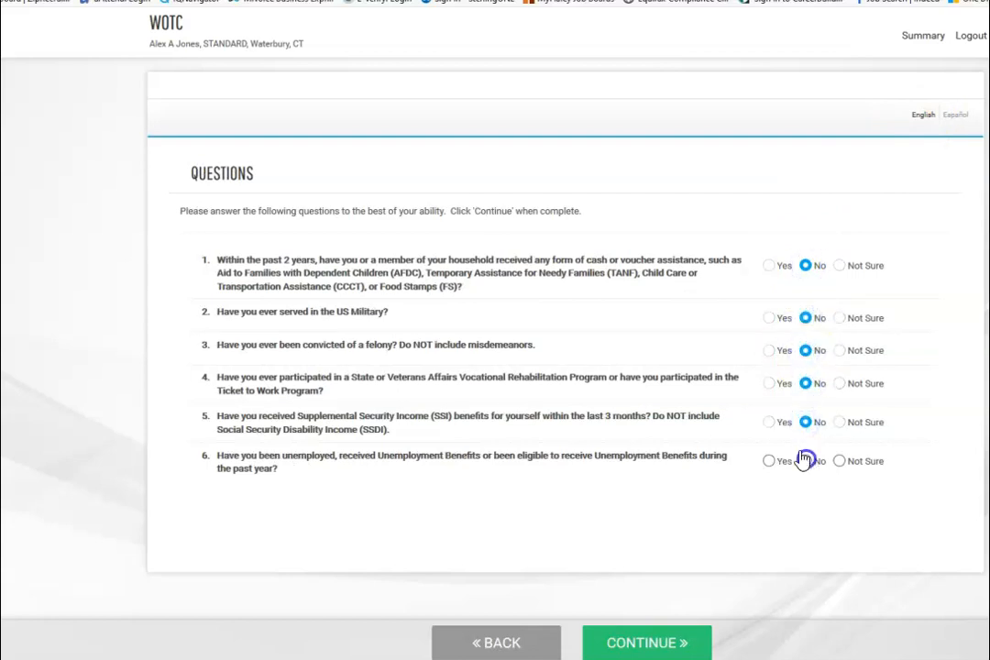
click(653, 644)
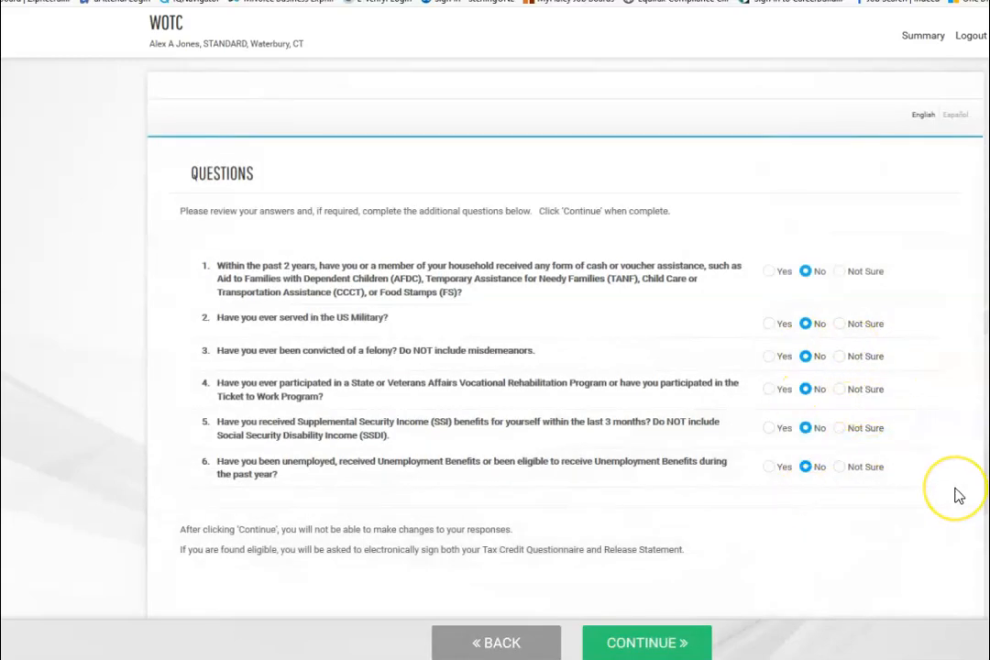
- Submit the WOTC answers and continue past the thank-you and completion pages to the I-9
click(658, 648)
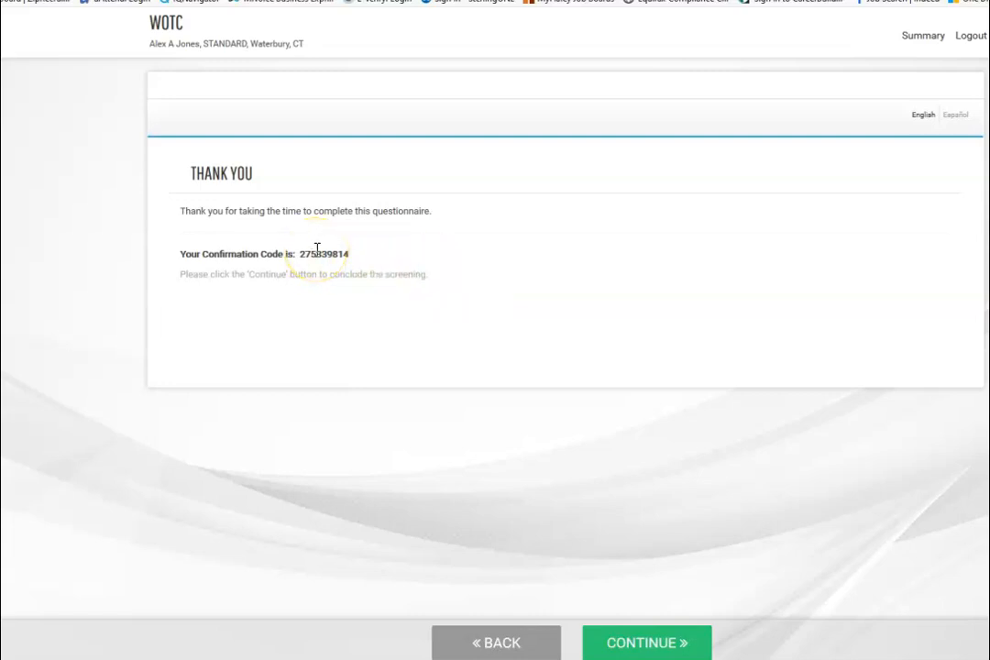
click(650, 643)
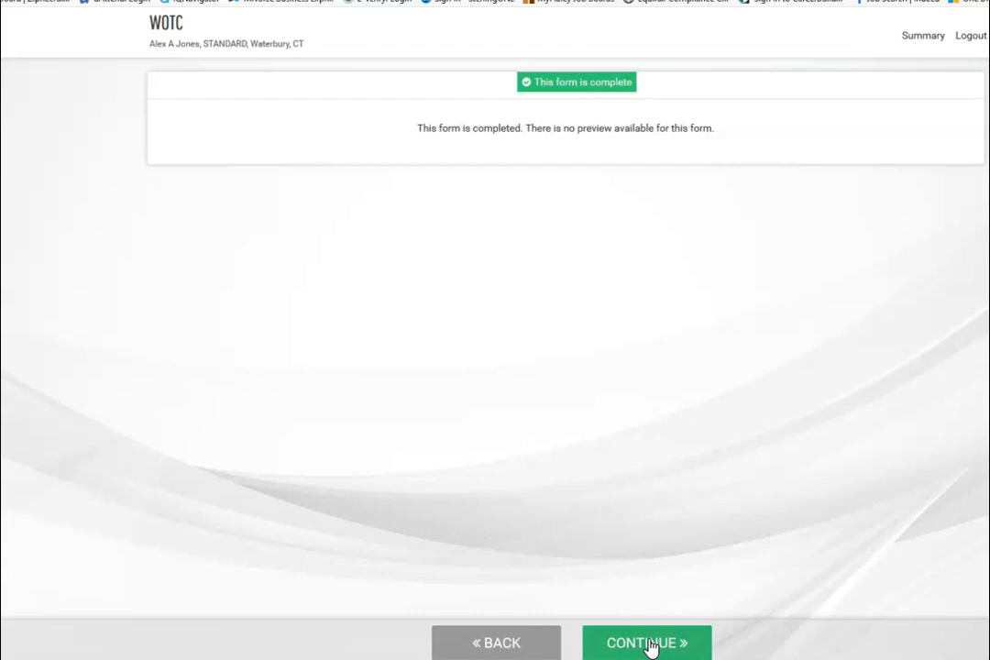
click(648, 643)
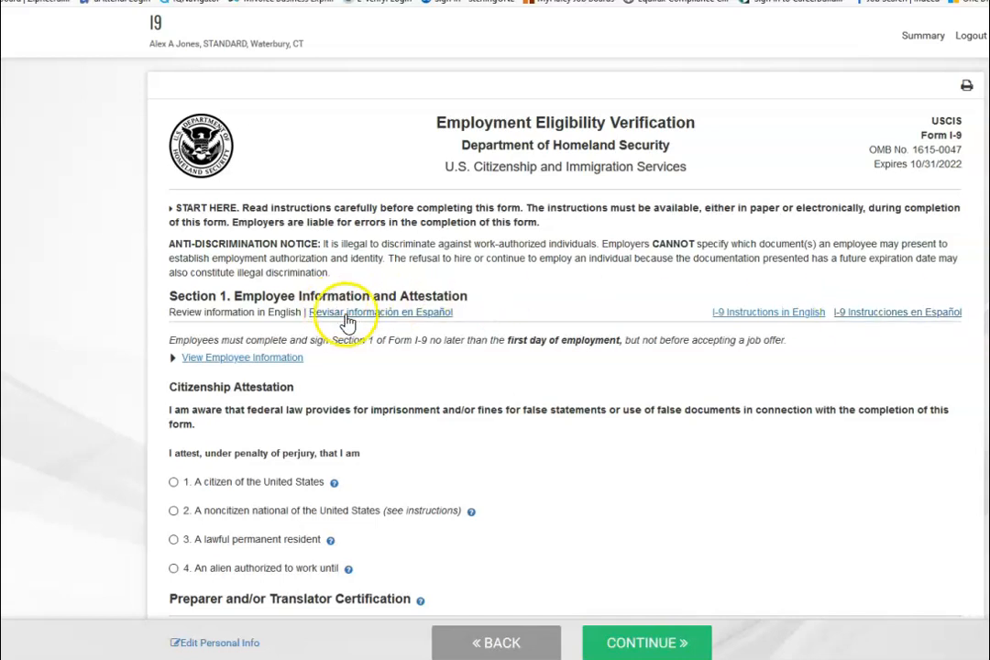
- Toggle the I-9 to Spanish and back, preview the English instructions, then scroll to the citizenship options
click(350, 315)
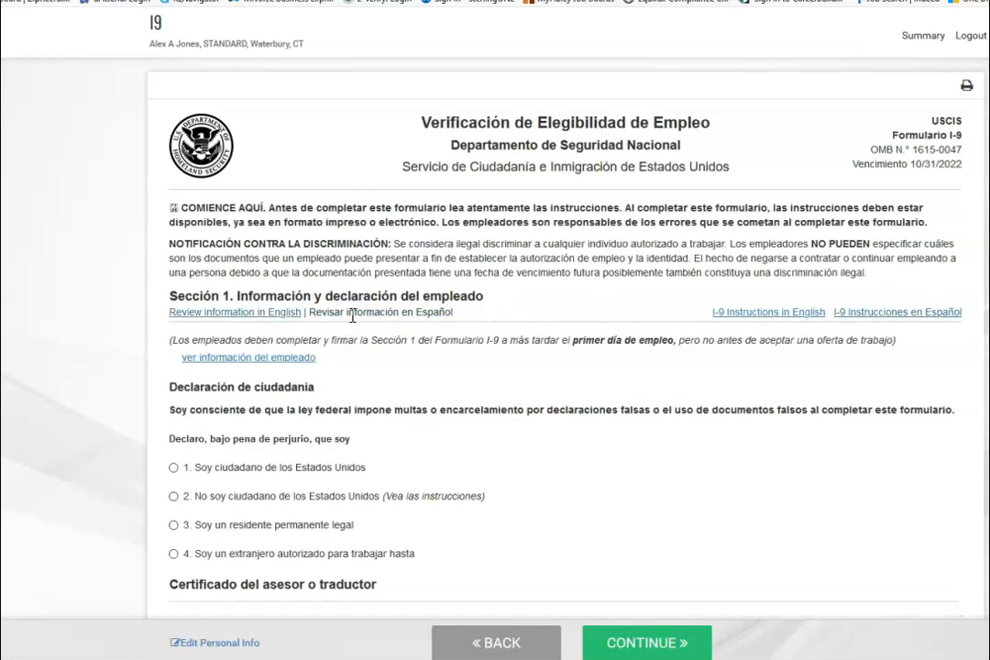
click(245, 312)
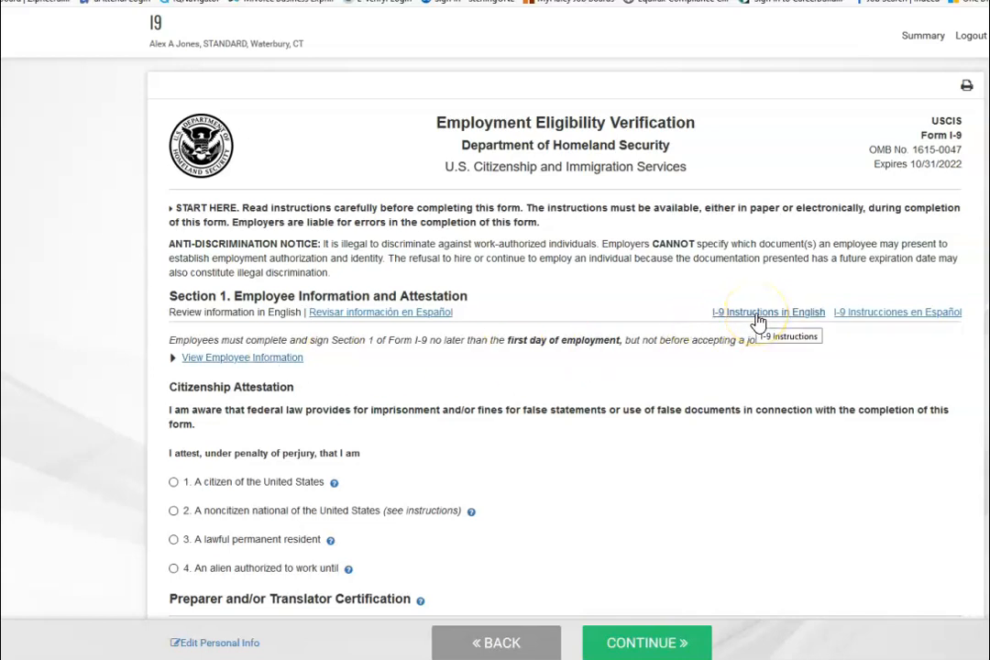
click(757, 315)
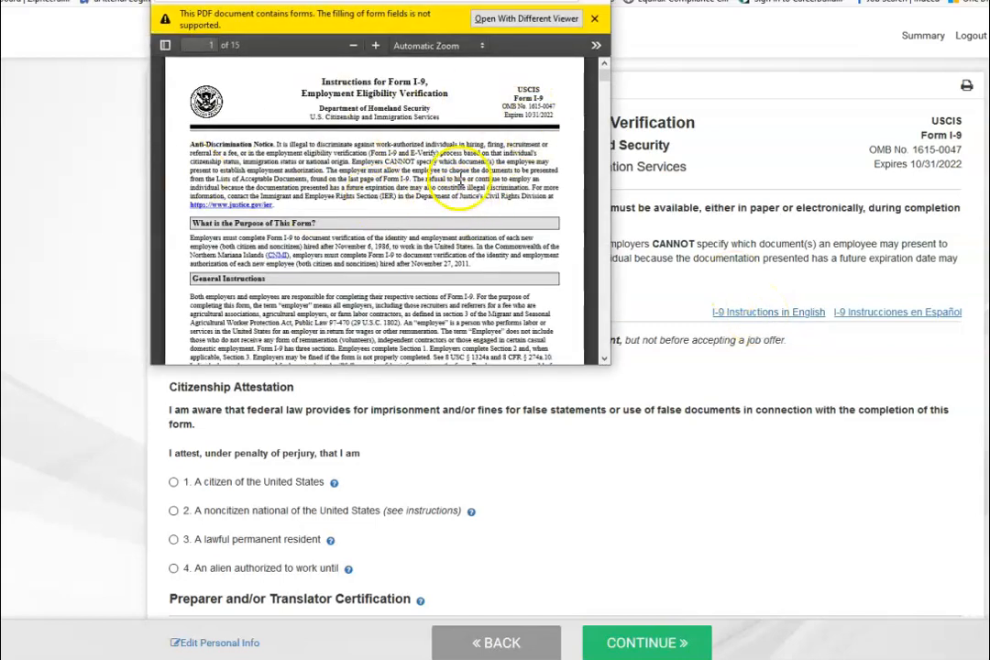
scroll(459, 184, down, 5)
scroll(463, 183, down, 10)
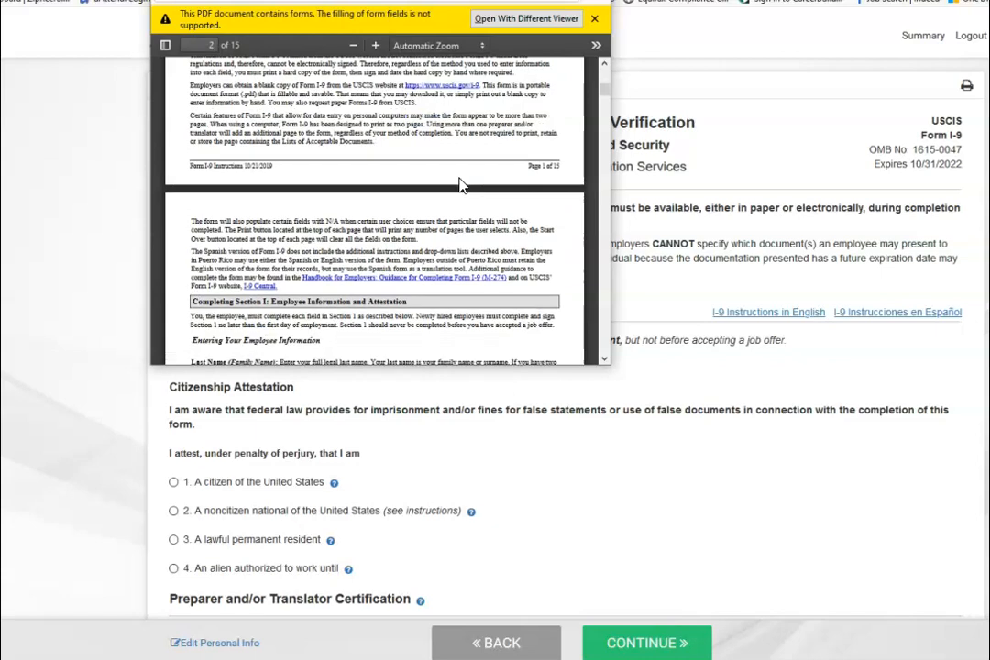
click(592, 1)
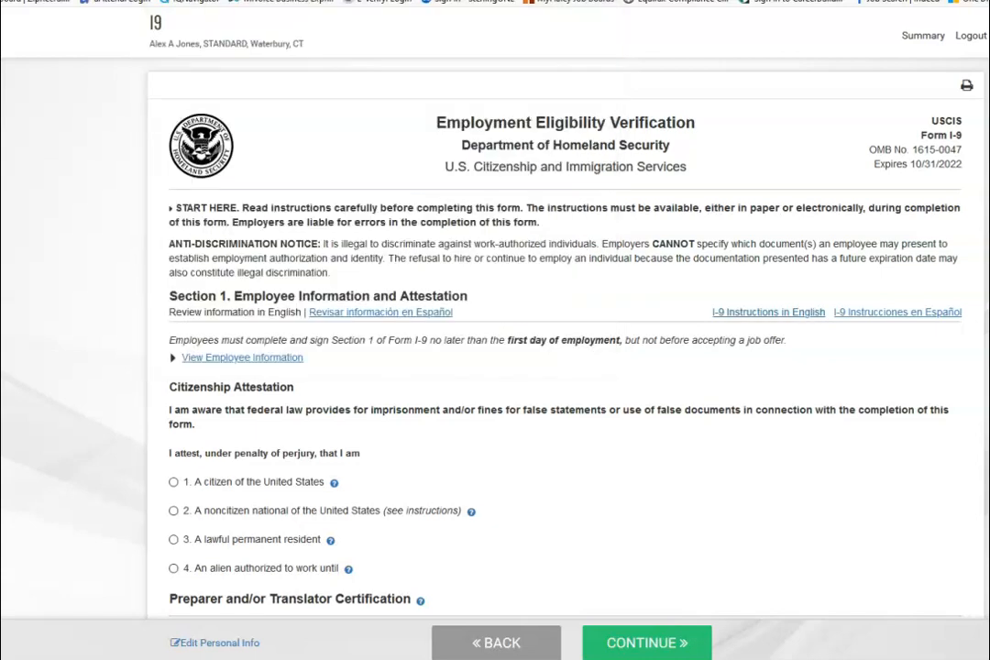
scroll(724, 340, down, 2)
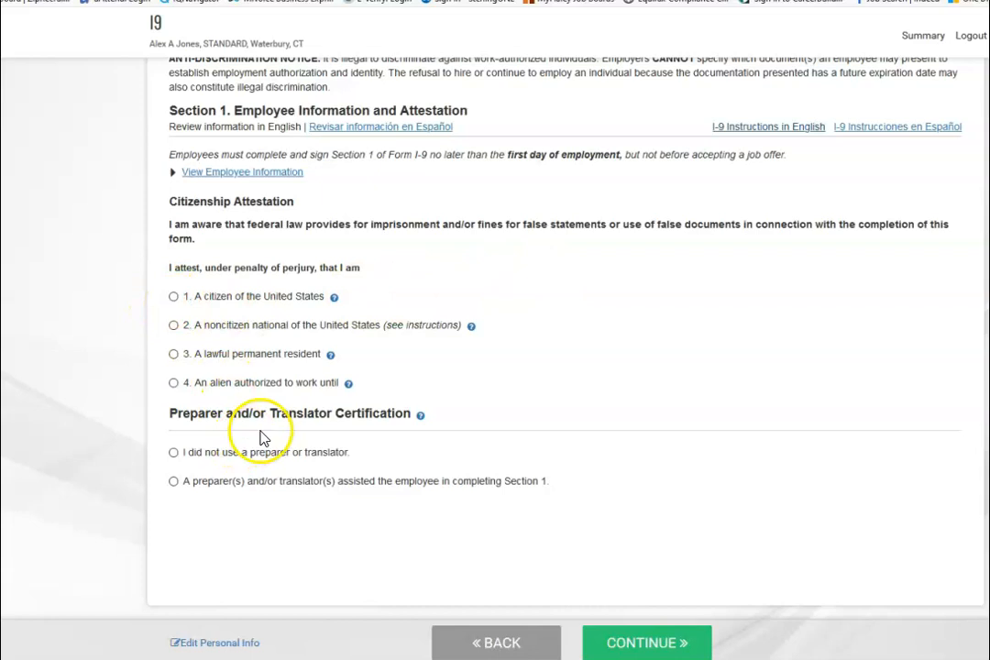
- Indicate a preparer or translator assisted and enter the preparer's last and first name
click(173, 454)
click(173, 482)
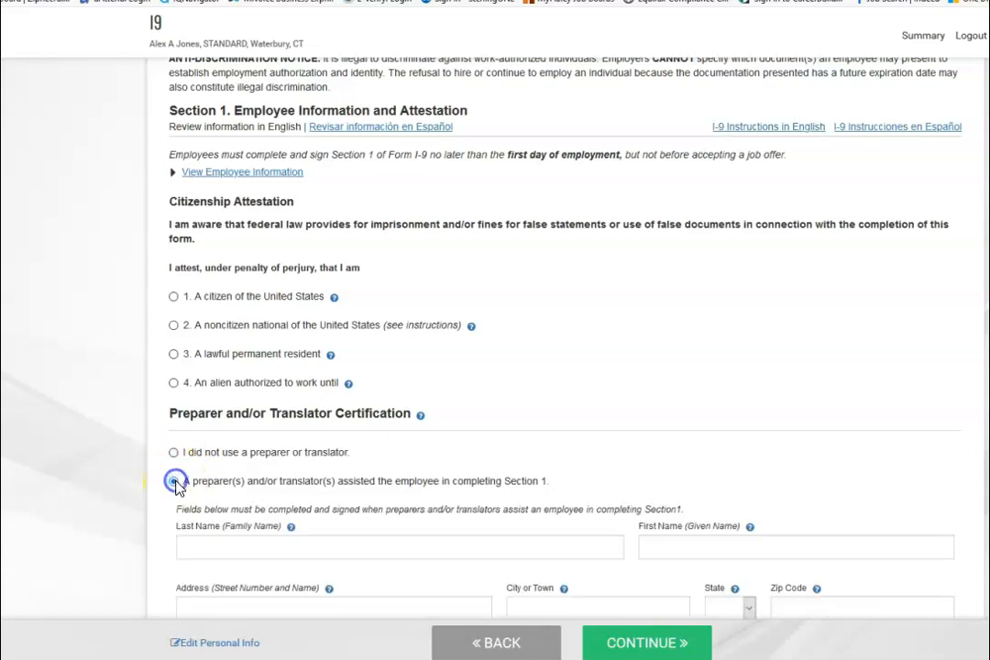
scroll(176, 487, down, 1)
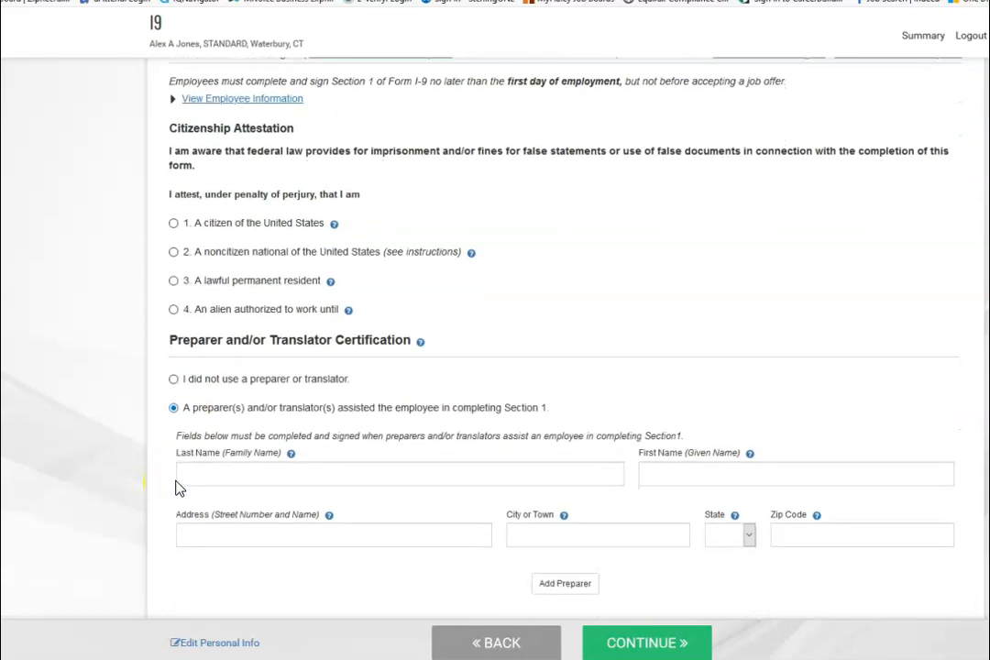
click(194, 476)
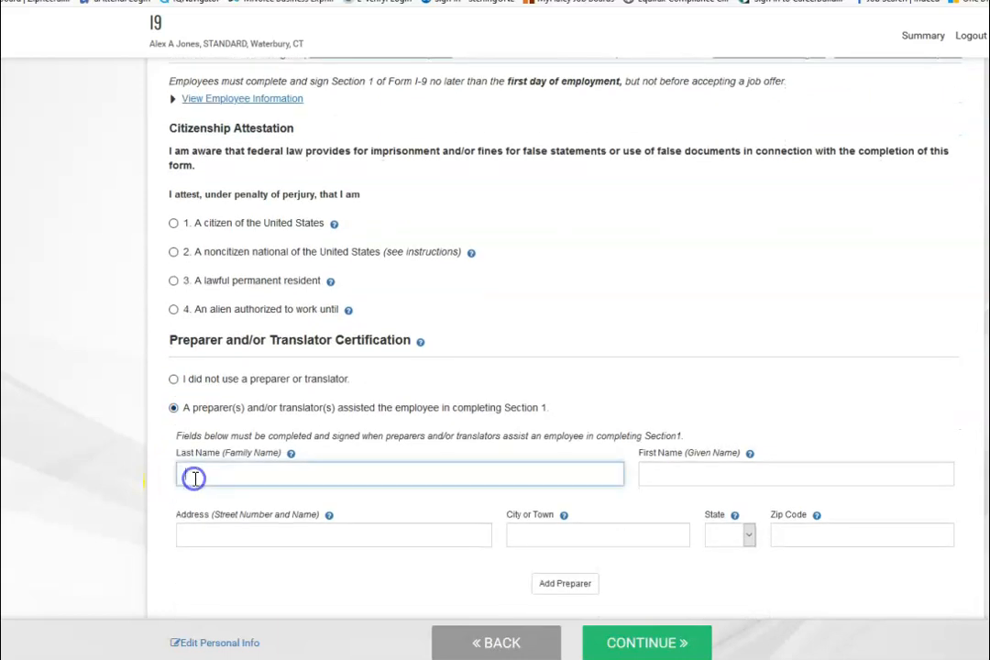
click(653, 474)
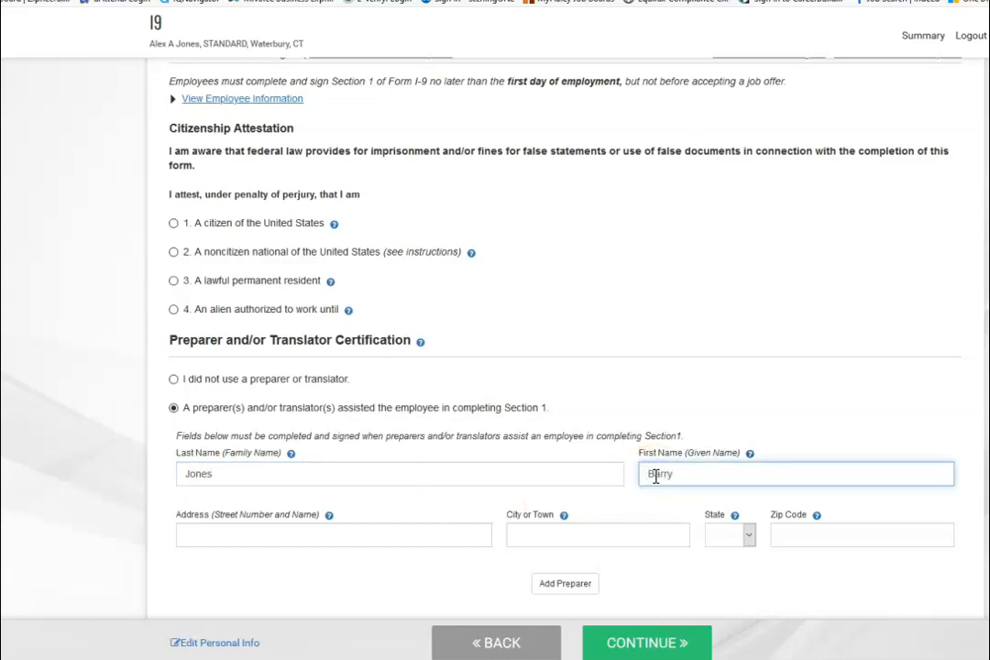
- Enter the preparer's street address, city, state CA and zip, add the preparer, then delete it
click(239, 538)
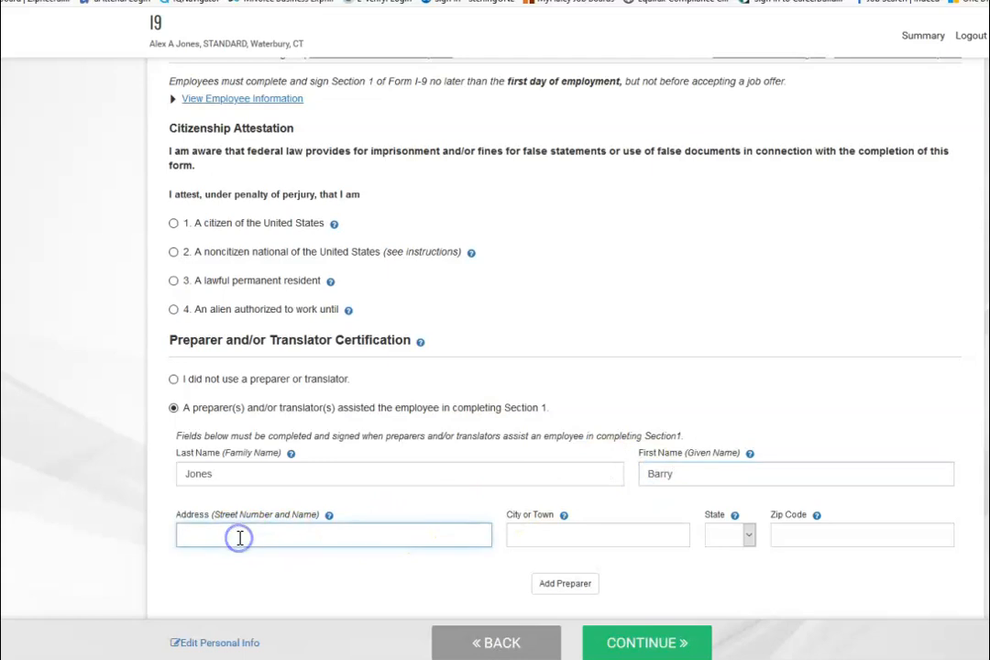
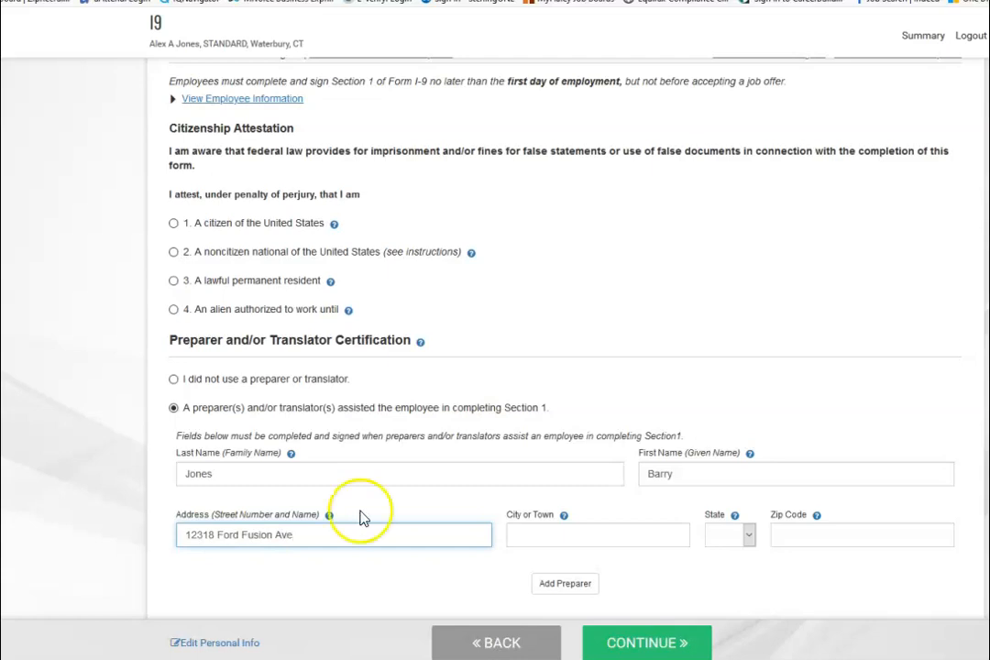
click(532, 531)
text(Chico)
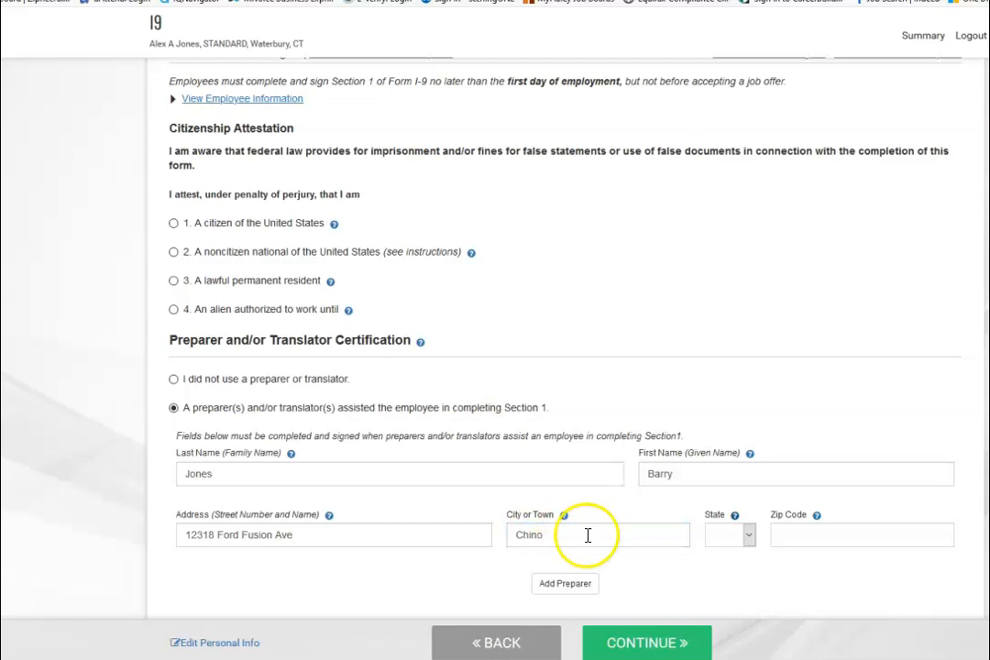
click(739, 539)
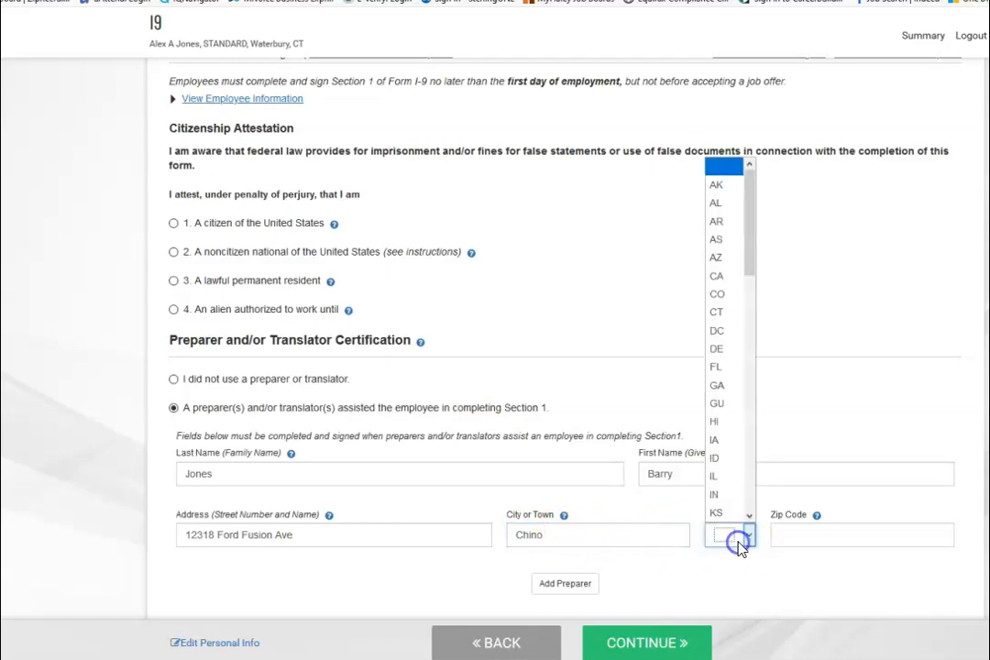
click(727, 276)
click(814, 536)
text(91710)
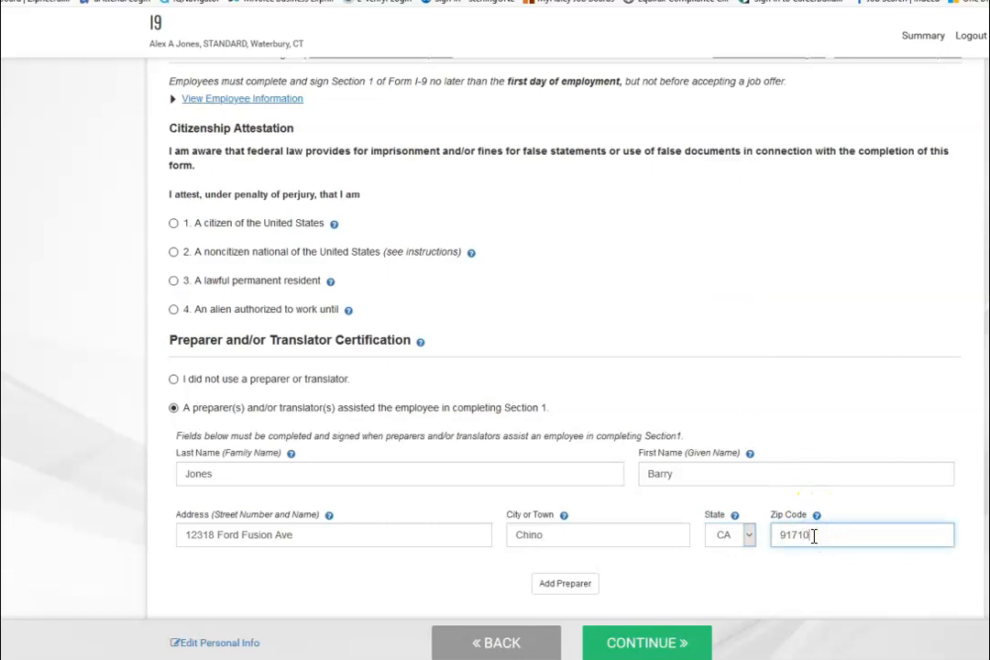
scroll(781, 554, down, 1)
click(567, 510)
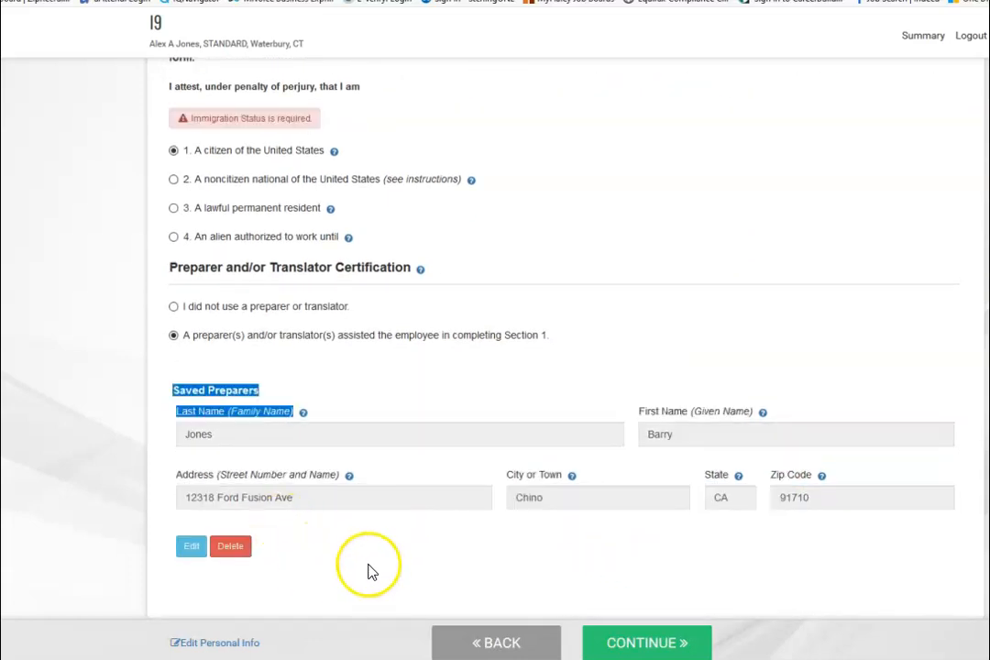
click(234, 547)
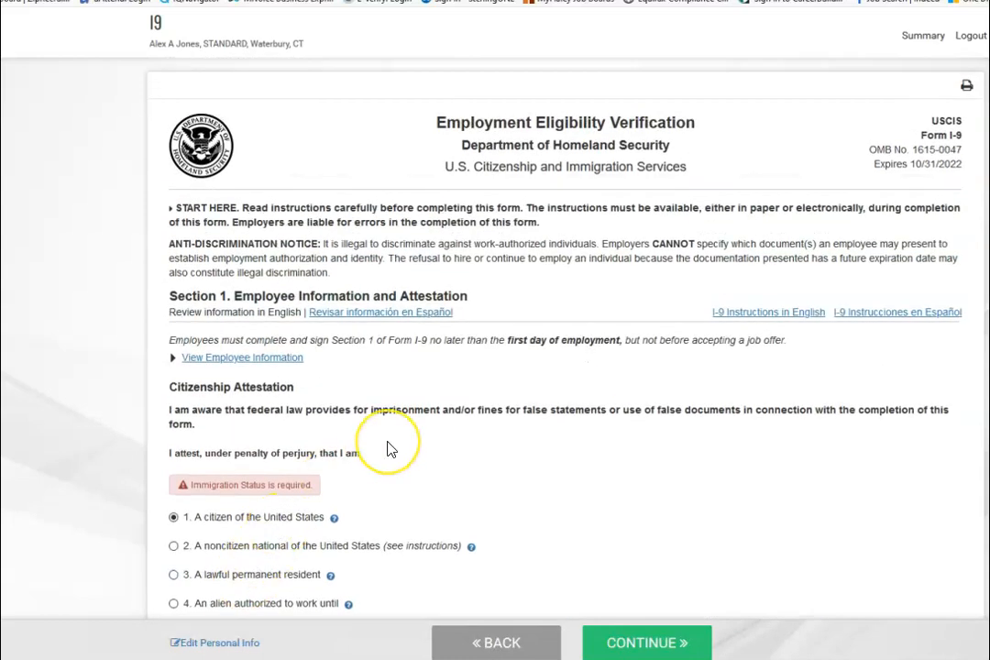
- Mark the I-9 as completed without a preparer or translator and submit Section 1
scroll(388, 451, down, 3)
click(173, 378)
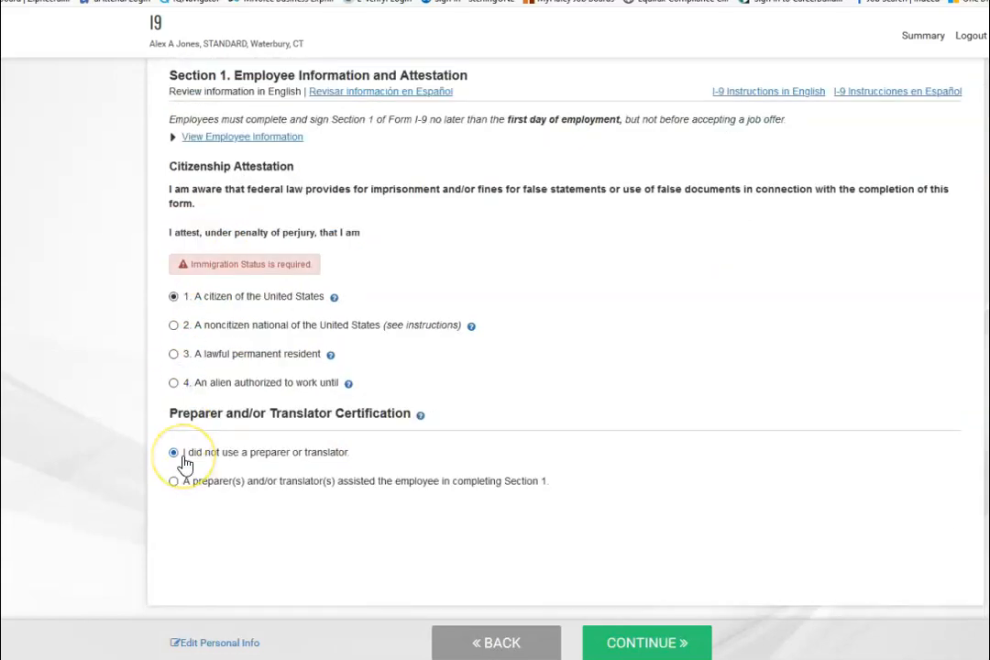
click(646, 644)
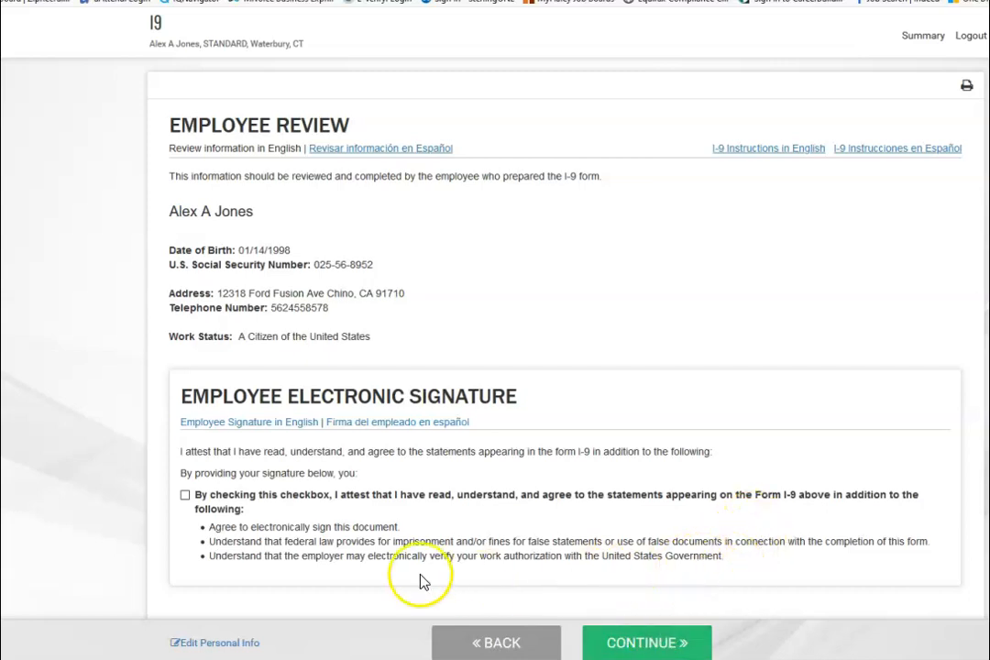
- Attest to the I-9 statements and e-sign, checking the signature text in Spanish and English
click(185, 498)
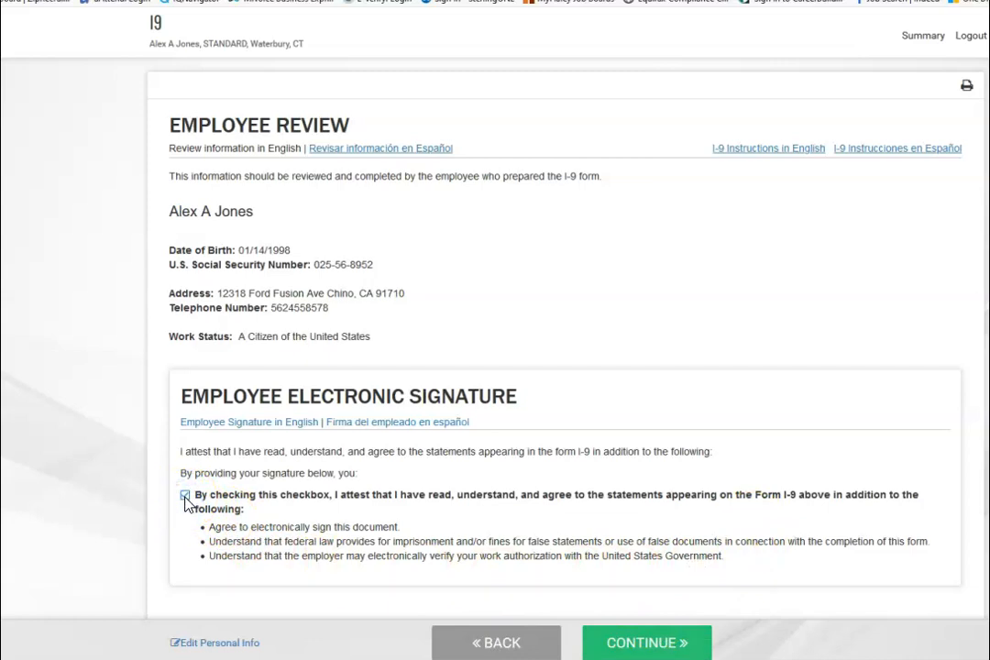
click(397, 424)
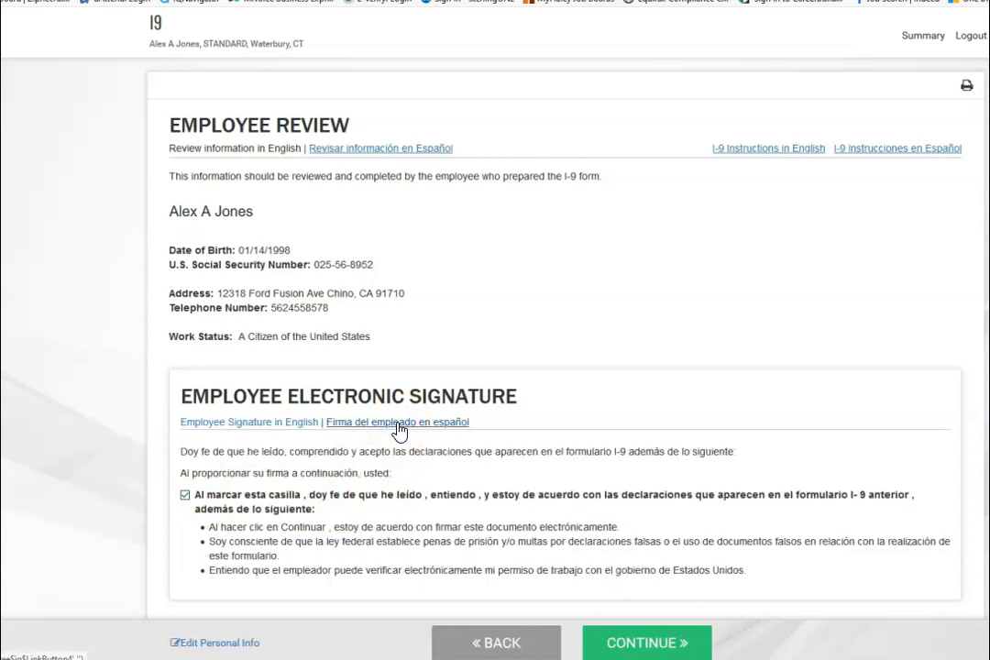
click(276, 424)
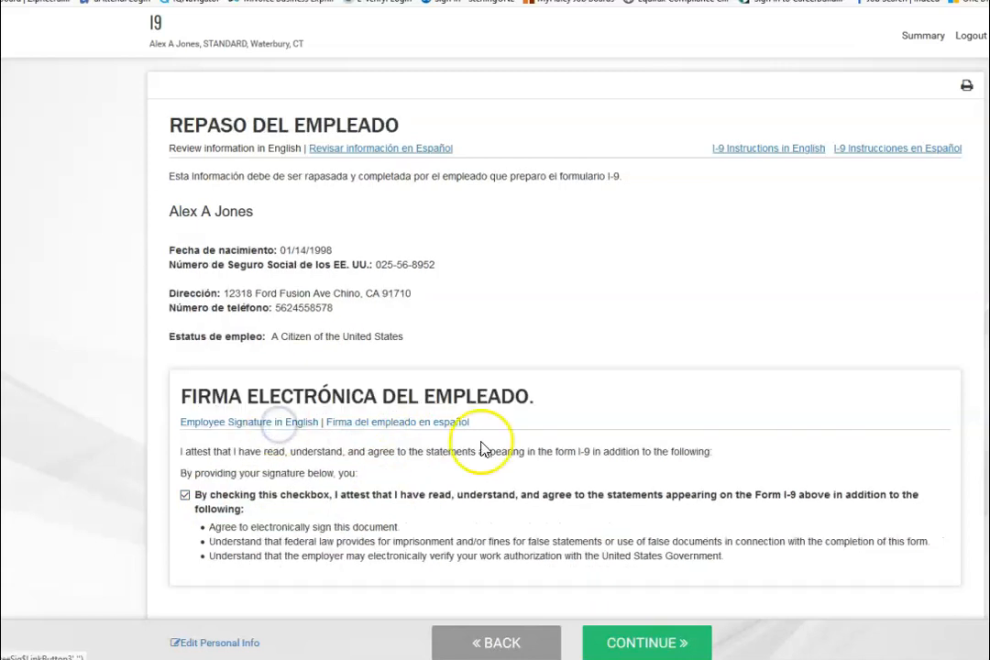
click(638, 644)
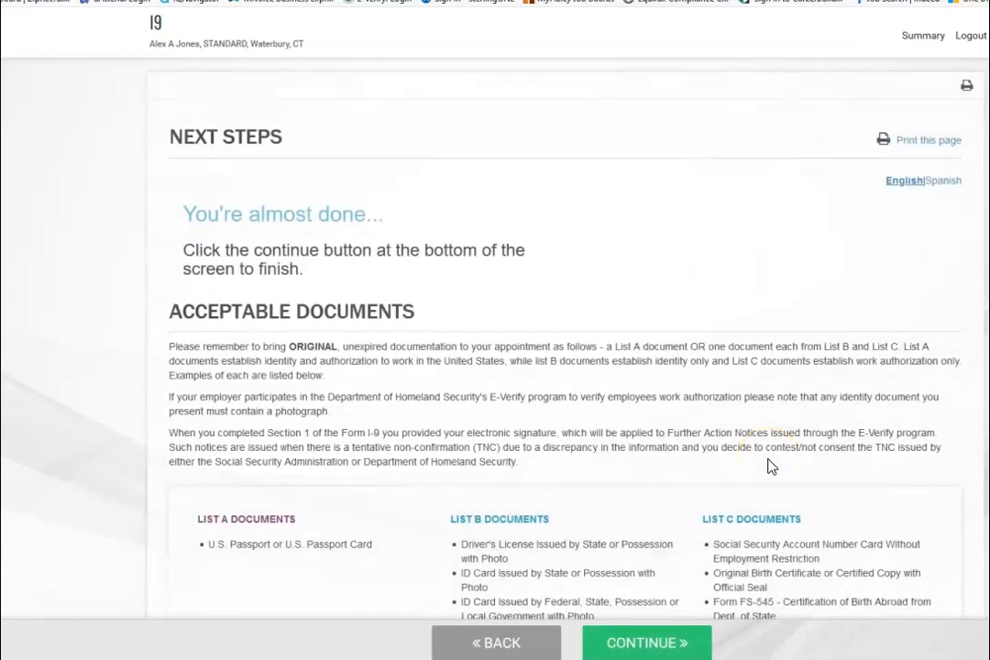
- Review the Next Steps page and finish the onboarding packet
scroll(768, 467, down, 3)
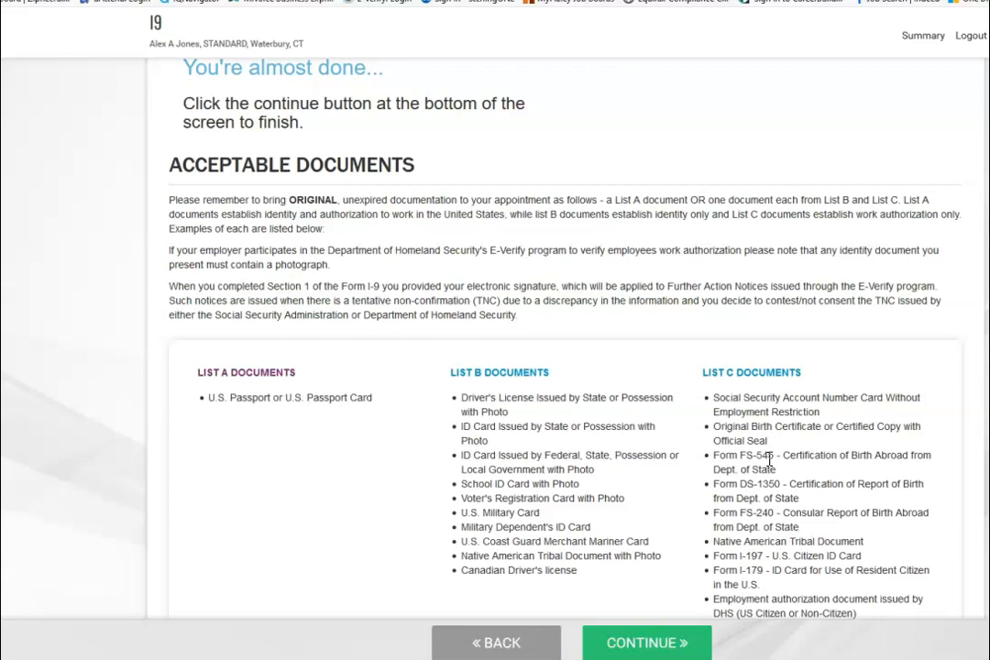
scroll(768, 461, down, 1)
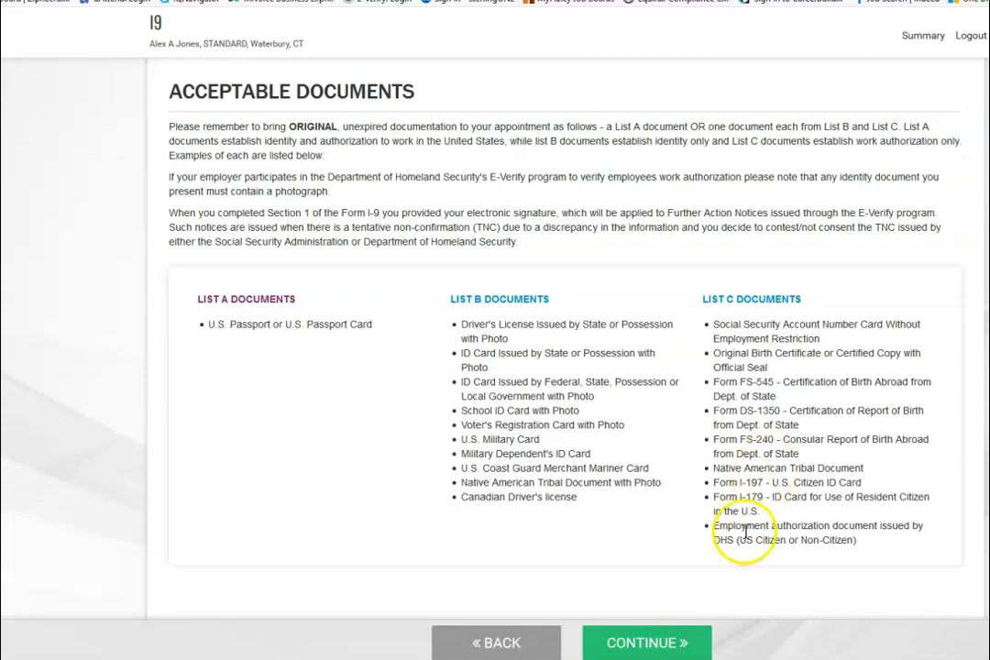
click(649, 643)
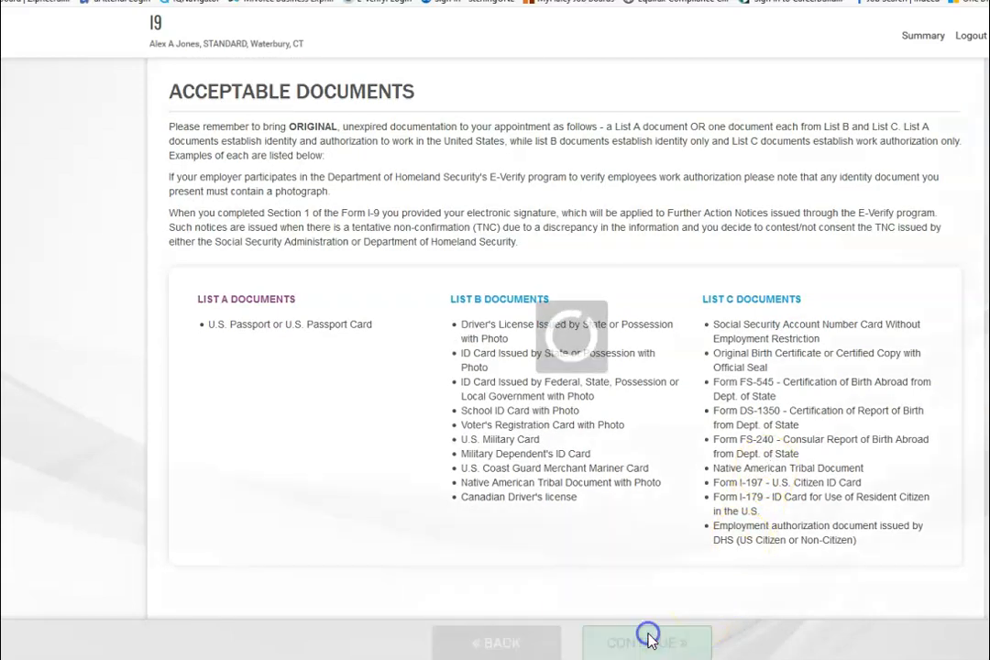